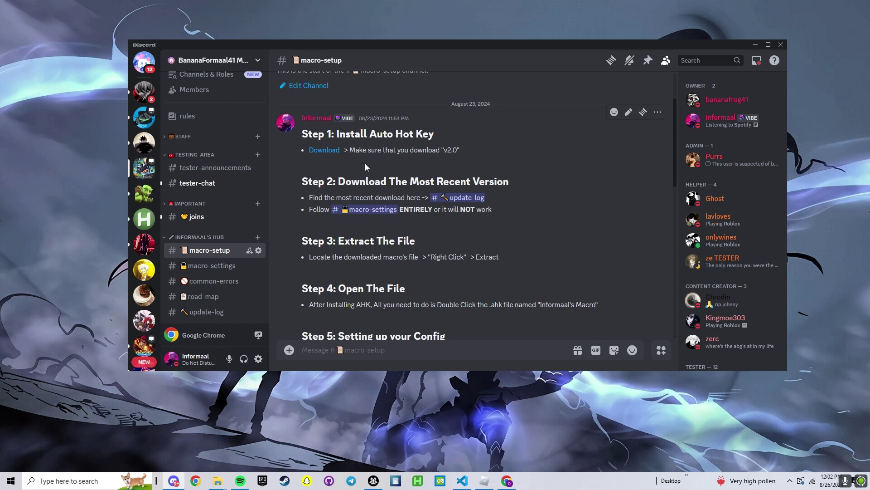
Open the AutoHotkey site linked in Step 1, locate the v2.0 download, and close the browser
{"action": "left_click", "coordinate": [334, 154]}
{"action": "left_click", "coordinate": [528, 254]}
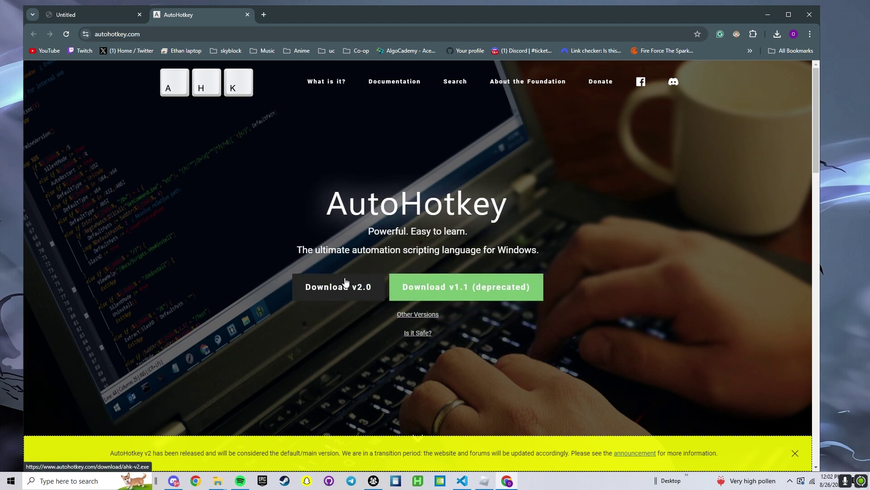
{"action": "left_click", "coordinate": [810, 15]}
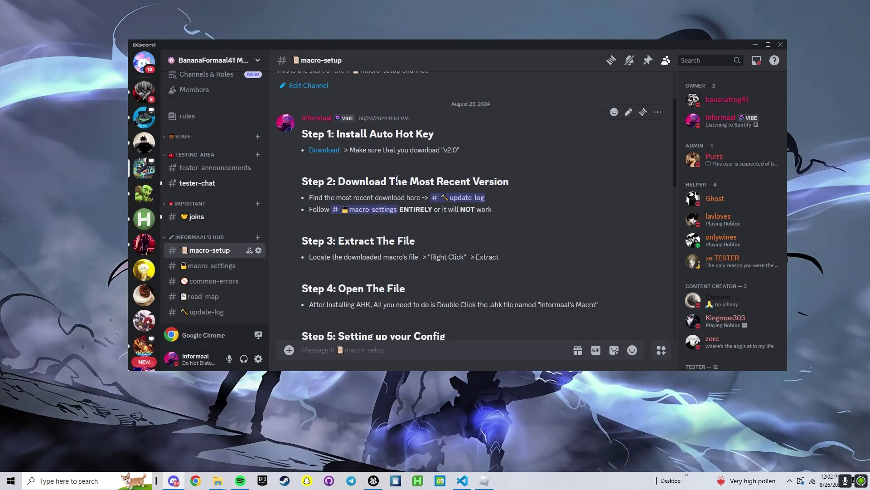
Download Informaal's Macro v0.5.3.zip from the update-log channel, accepting the download warning
{"action": "left_click", "coordinate": [452, 197]}
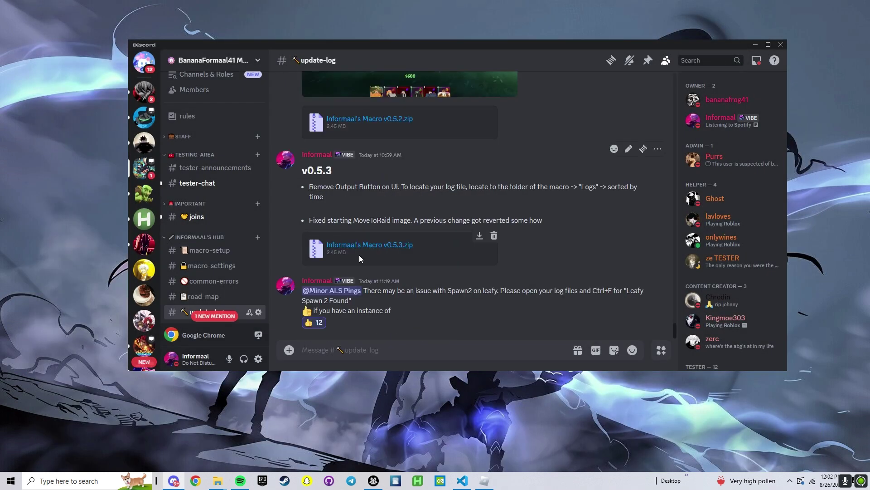
{"action": "left_click", "coordinate": [383, 249]}
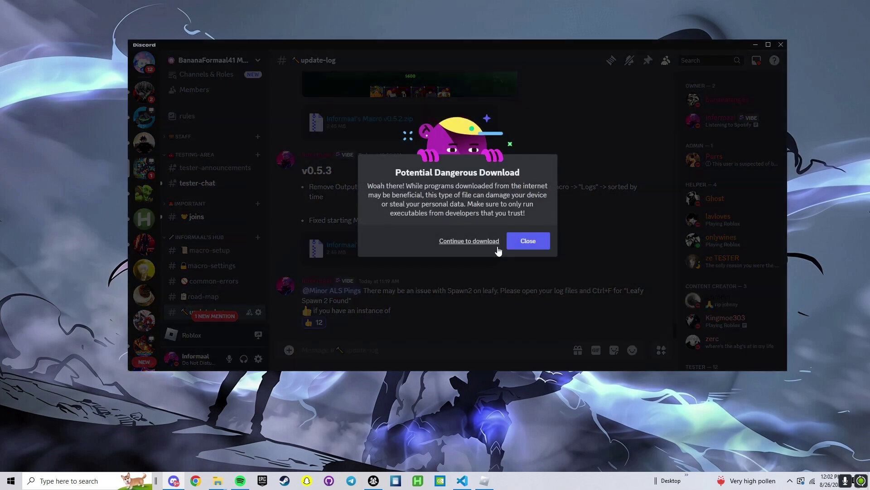
{"action": "left_click", "coordinate": [468, 242]}
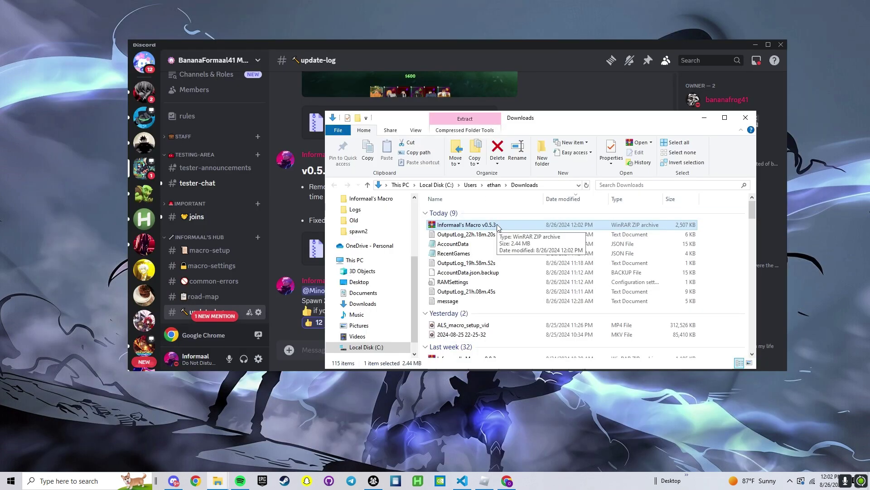
Extract the Informaal's Macro v0.5.3 archive from Downloads into the AHK folder on the Desktop
{"action": "right_click", "coordinate": [499, 225]}
{"action": "left_click", "coordinate": [538, 268]}
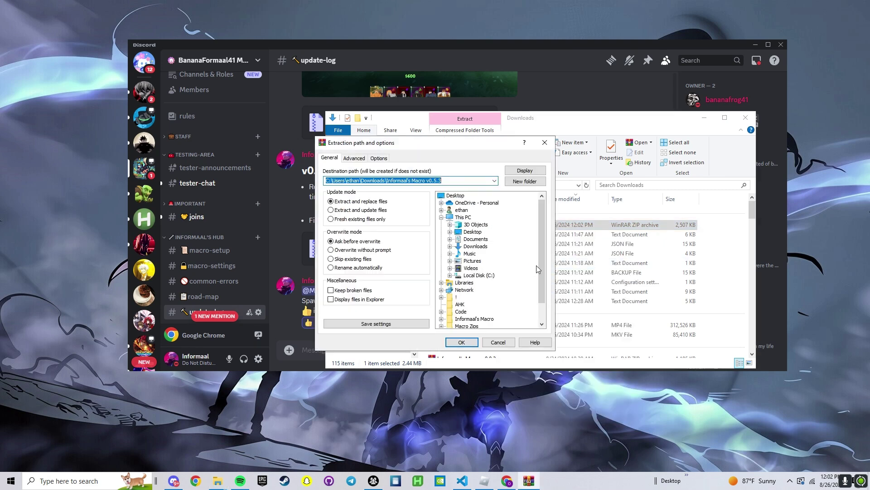
{"action": "left_click", "coordinate": [451, 232]}
{"action": "left_click", "coordinate": [476, 253]}
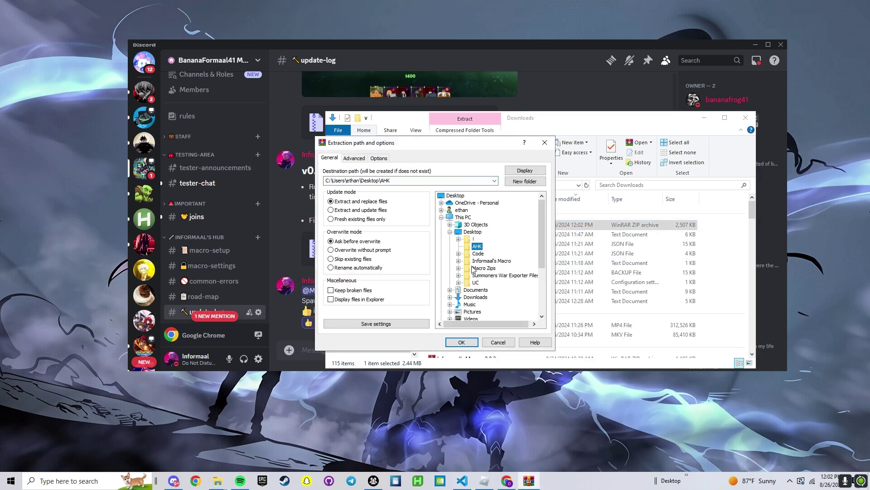
{"action": "left_click", "coordinate": [461, 342]}
Open the extracted Informaal's Macro folder inside AHK, look over its contents, and minimize File Explorer
{"action": "scroll", "coordinate": [367, 272], "scroll_direction": "up", "scroll_amount": 2}
{"action": "left_click", "coordinate": [355, 253]}
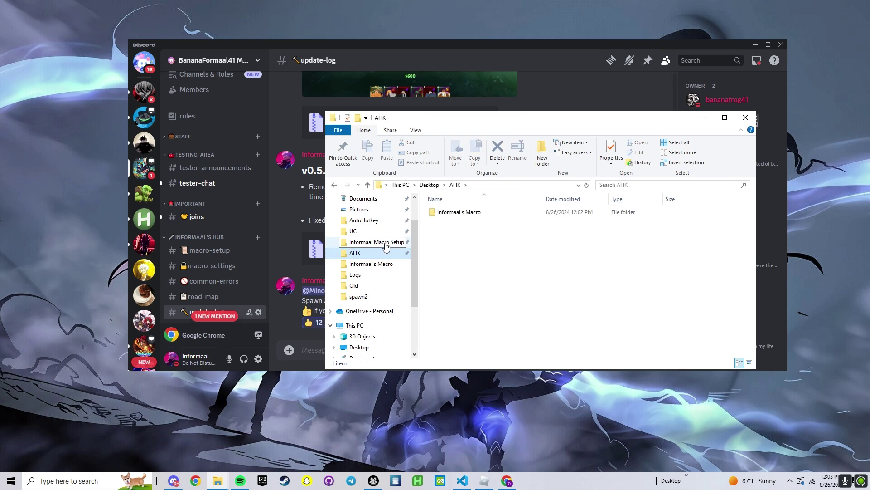
{"action": "left_click", "coordinate": [464, 215]}
{"action": "double_click", "coordinate": [465, 220]}
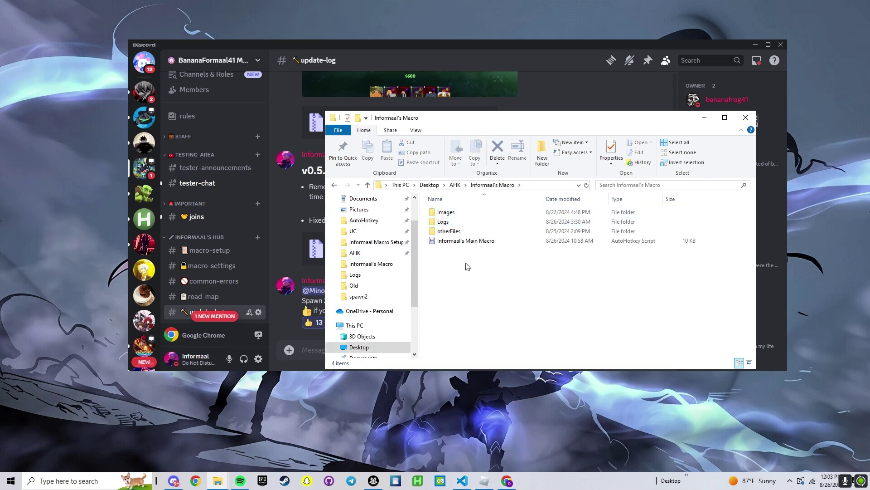
{"action": "left_click", "coordinate": [467, 241]}
{"action": "left_click", "coordinate": [451, 222]}
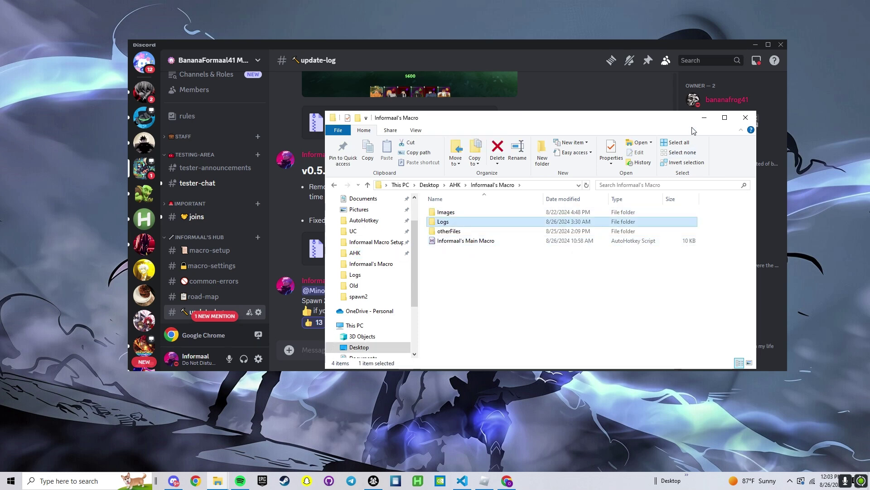
{"action": "left_click", "coordinate": [704, 117]}
Return to the macro-setup channel and read Steps 4 and 5 on opening the file and setting up the config
{"action": "scroll", "coordinate": [240, 201], "scroll_direction": "down", "scroll_amount": 2}
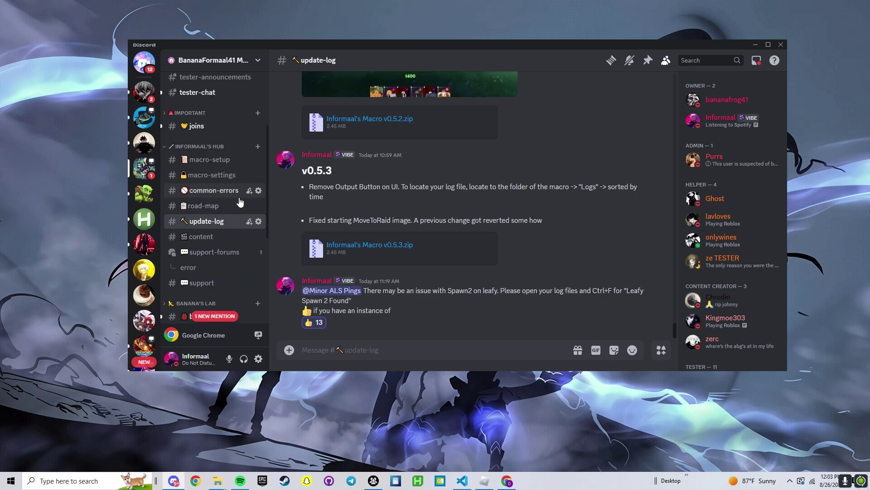
{"action": "left_click", "coordinate": [210, 159]}
{"action": "scroll", "coordinate": [453, 242], "scroll_direction": "down", "scroll_amount": 2}
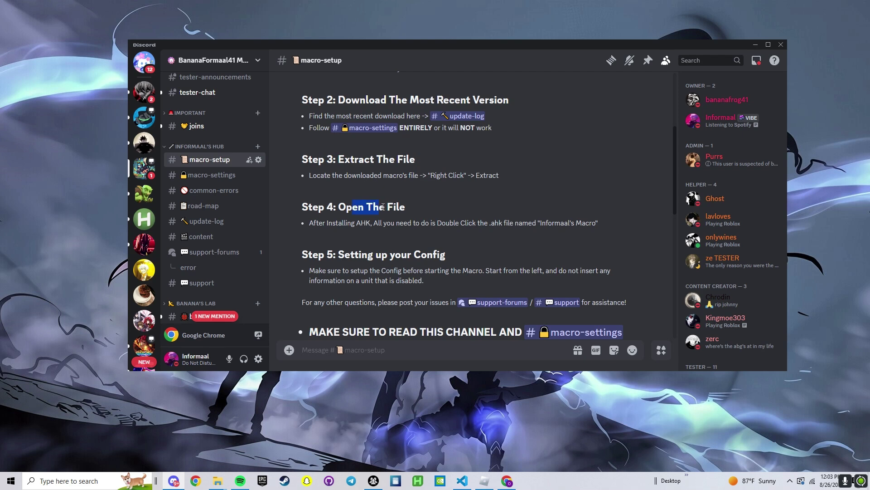
{"action": "scroll", "coordinate": [387, 208], "scroll_direction": "down", "scroll_amount": 2}
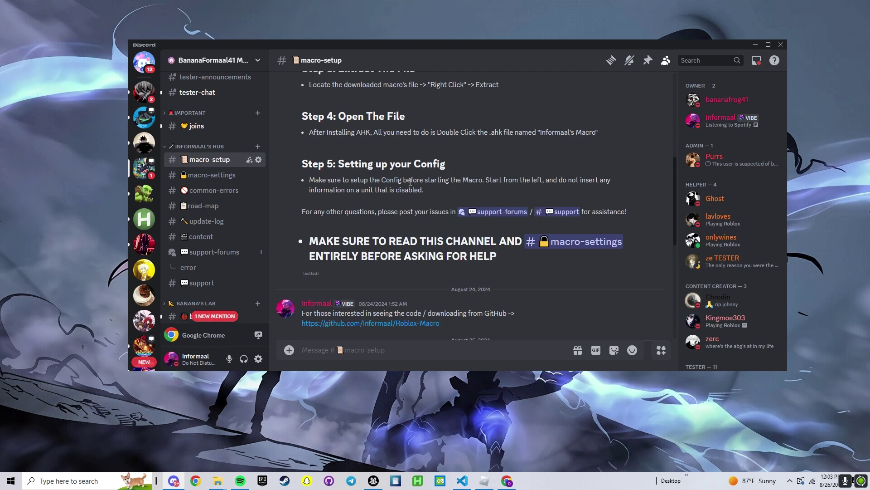
Follow the link to the macro-settings channel and read through the Step 6 General Setup requirements
{"action": "left_click", "coordinate": [567, 243]}
{"action": "scroll", "coordinate": [467, 225], "scroll_direction": "up", "scroll_amount": 10}
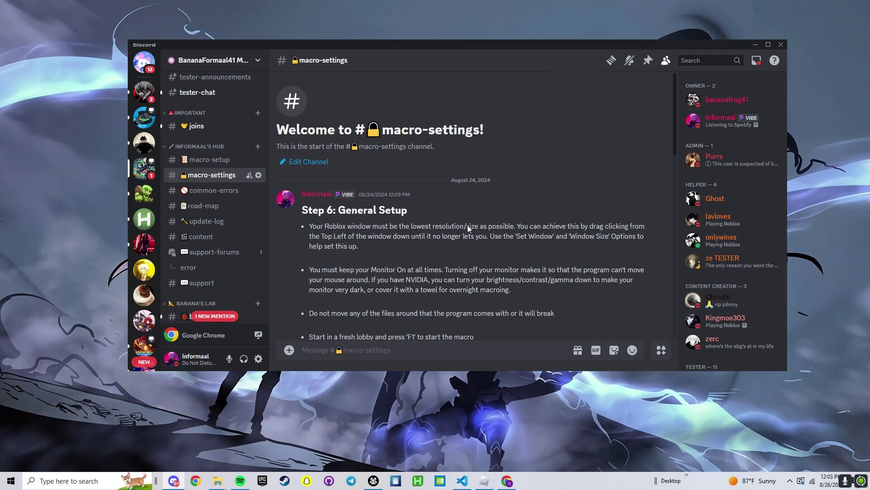
{"action": "scroll", "coordinate": [467, 225], "scroll_direction": "down", "scroll_amount": 2}
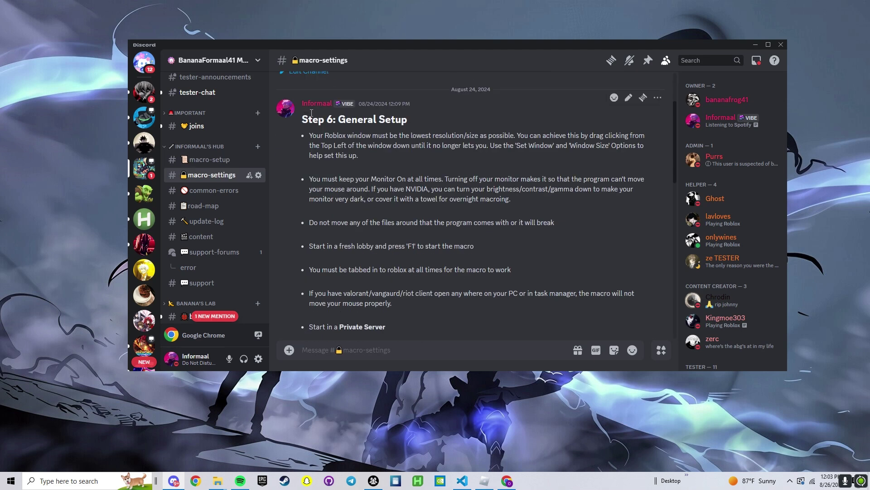
{"action": "scroll", "coordinate": [358, 181], "scroll_direction": "down", "scroll_amount": 4}
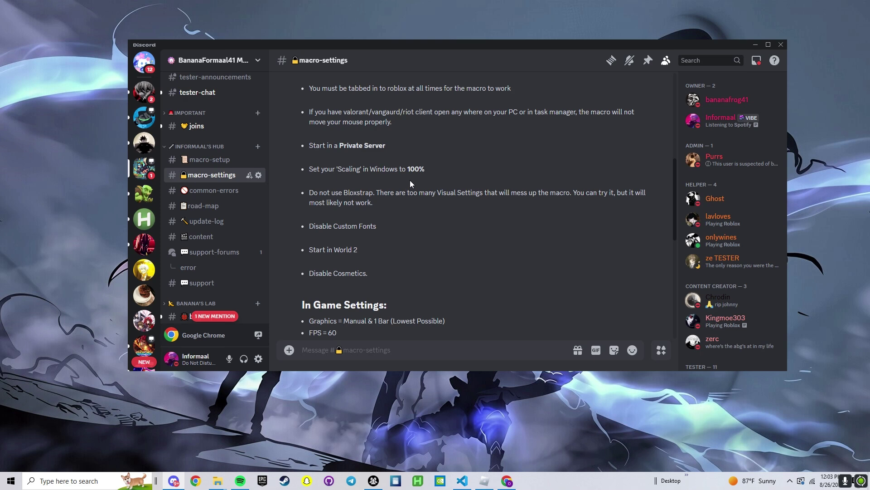
{"action": "scroll", "coordinate": [410, 180], "scroll_direction": "up", "scroll_amount": 5}
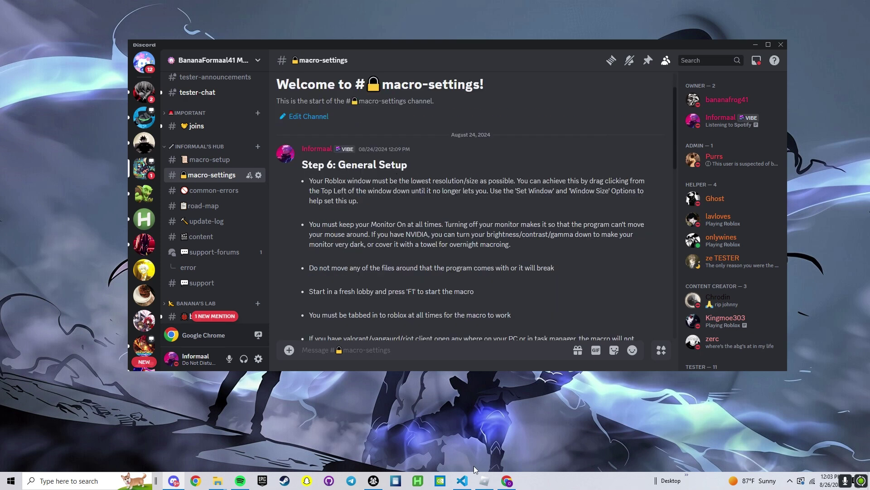
Bring up the Roblox window, shrink it from its upper-left corner to the smallest size, and minimize it
{"action": "left_click", "coordinate": [484, 481]}
{"action": "left_click_drag", "start_coordinate": [228, 64], "coordinate": [132, 23]}
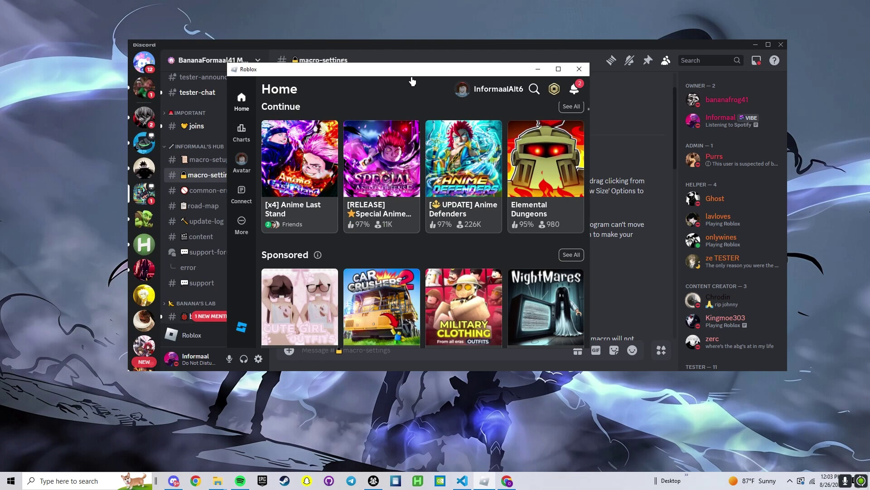
{"action": "left_click", "coordinate": [539, 69]}
Check the macro's files that must not be moved in the Informaal's Macro folder, then minimize File Explorer
{"action": "scroll", "coordinate": [507, 215], "scroll_direction": "down", "scroll_amount": 2}
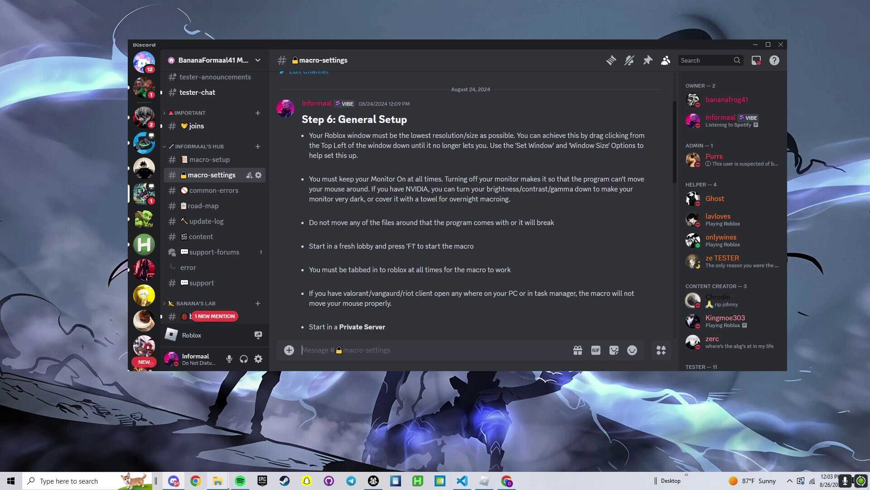
{"action": "mouse_move", "coordinate": [217, 481]}
{"action": "left_click", "coordinate": [328, 440]}
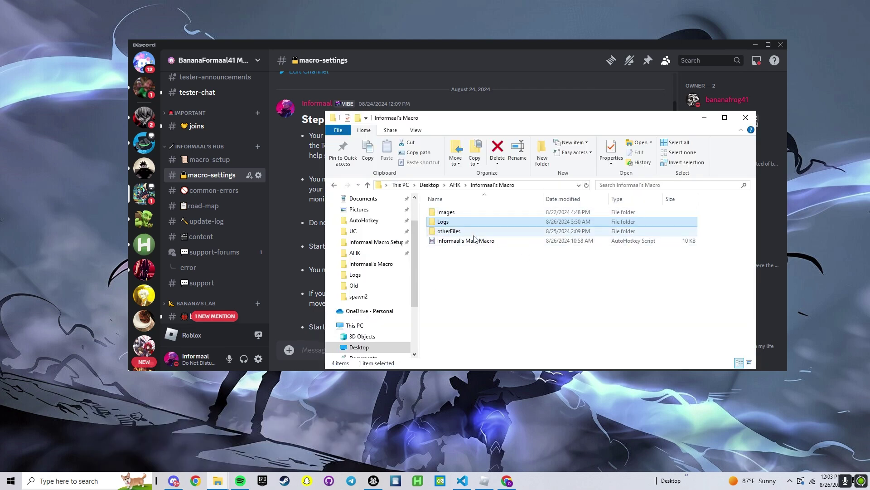
{"action": "left_click", "coordinate": [704, 117]}
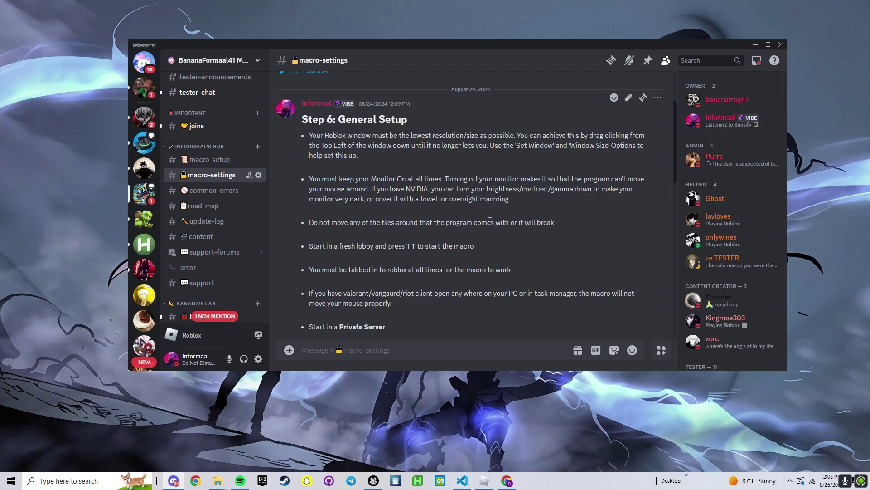
Read the rules about starting in a fresh lobby with F1, the Riot client, and using a private server
{"action": "scroll", "coordinate": [489, 221], "scroll_direction": "down", "scroll_amount": 1}
{"action": "left_click_drag", "start_coordinate": [488, 205], "coordinate": [331, 200]}
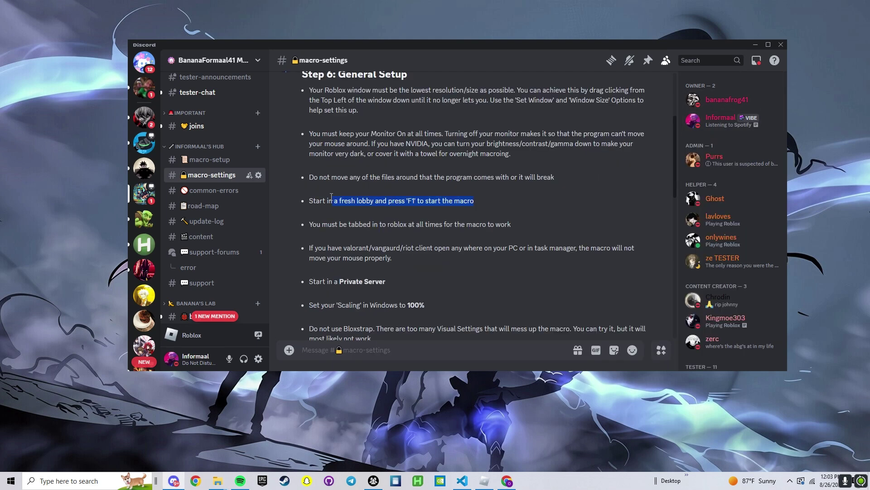
{"action": "left_click", "coordinate": [330, 193]}
{"action": "scroll", "coordinate": [366, 192], "scroll_direction": "down", "scroll_amount": 2}
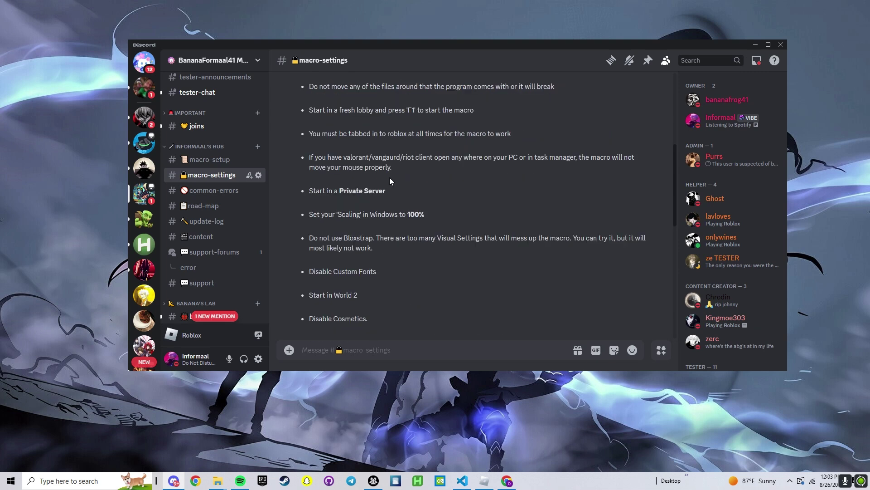
Bring Roblox to the front to show the window the macro needs in focus, then minimize it again
{"action": "left_click", "coordinate": [484, 480]}
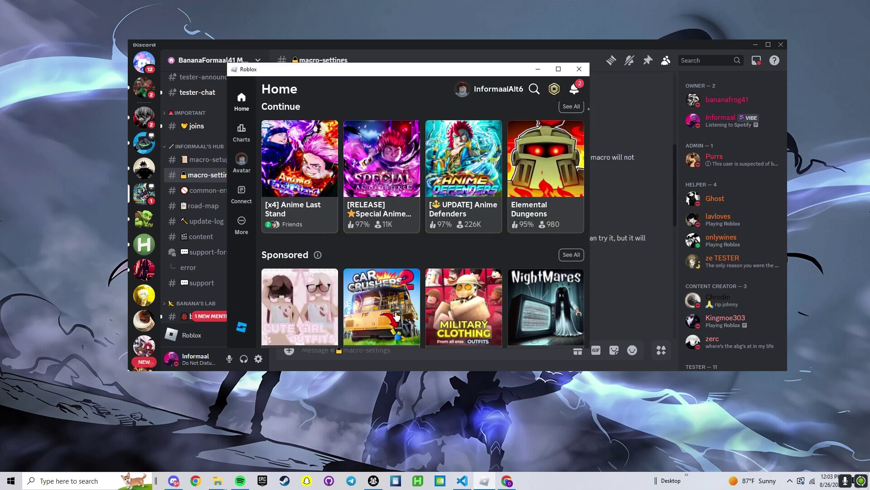
{"action": "left_click", "coordinate": [482, 481]}
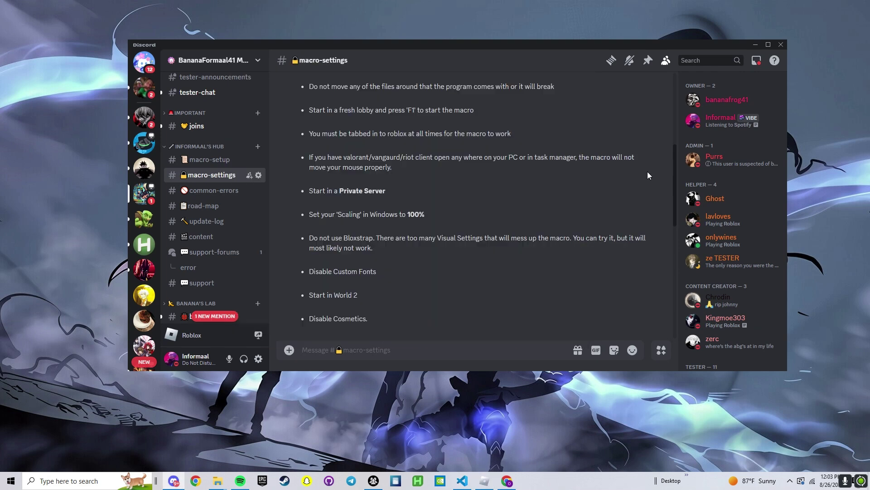
{"action": "left_click", "coordinate": [480, 483]}
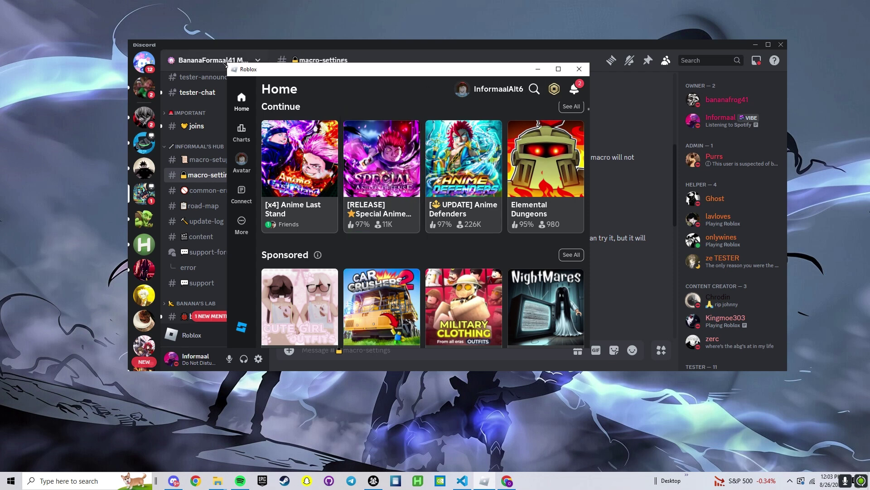
{"action": "left_click", "coordinate": [538, 69]}
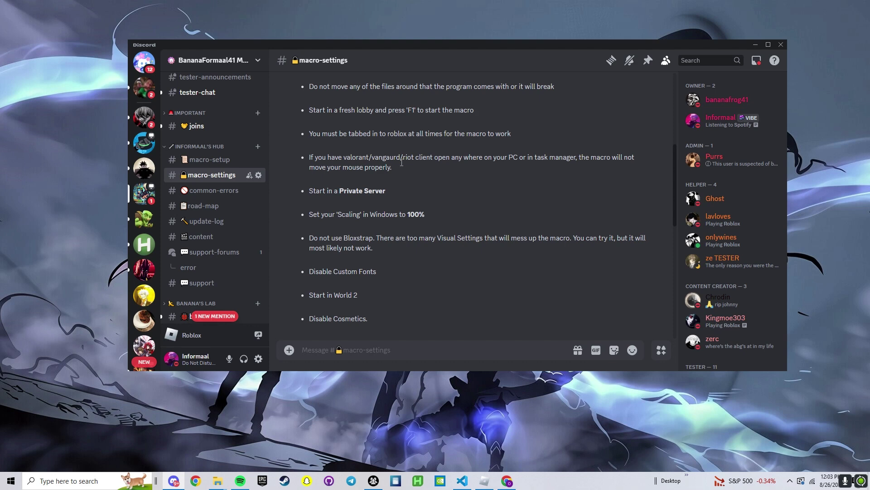
Open Task Manager, look through the running processes for Valorant, Vanguard or the Riot client, and close it
{"action": "left_click", "coordinate": [790, 480]}
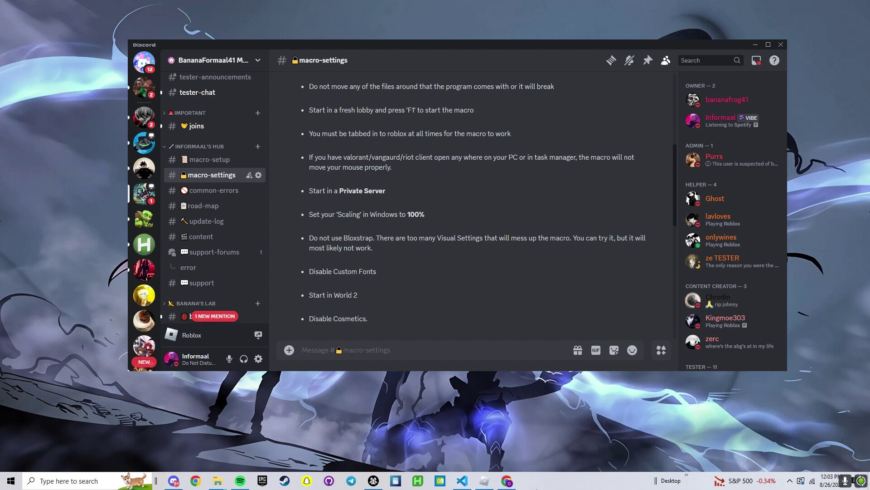
{"action": "right_click", "coordinate": [538, 486]}
{"action": "left_click", "coordinate": [566, 439]}
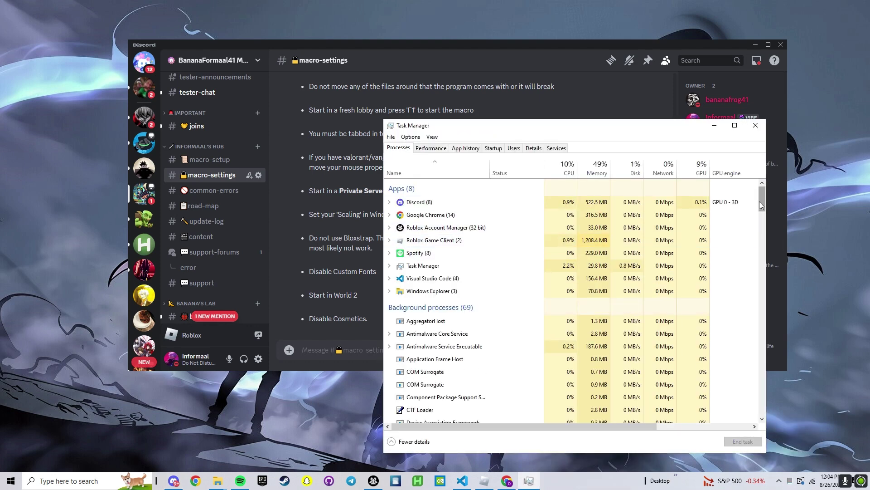
{"action": "left_click_drag", "start_coordinate": [762, 205], "coordinate": [764, 331]}
{"action": "left_click", "coordinate": [755, 125]}
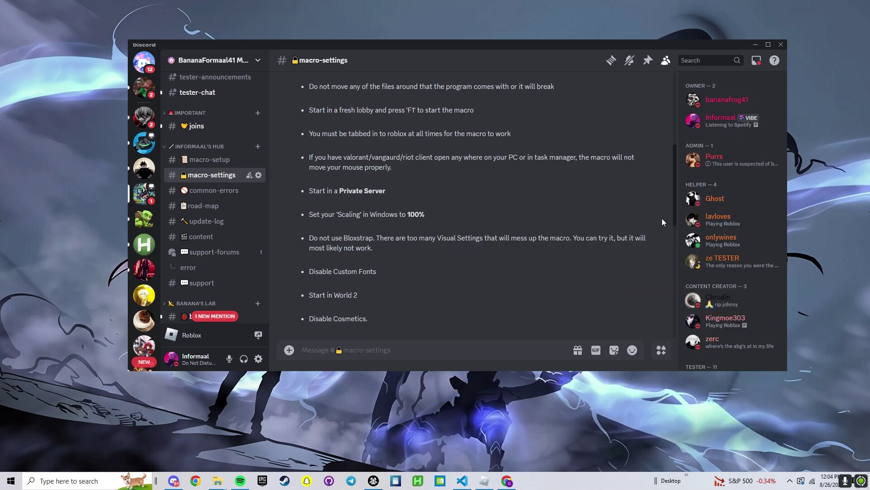
Launch the Informaal's Main Macro script from the Informaal's Macro folder
{"action": "mouse_move", "coordinate": [218, 481]}
{"action": "left_click", "coordinate": [221, 435]}
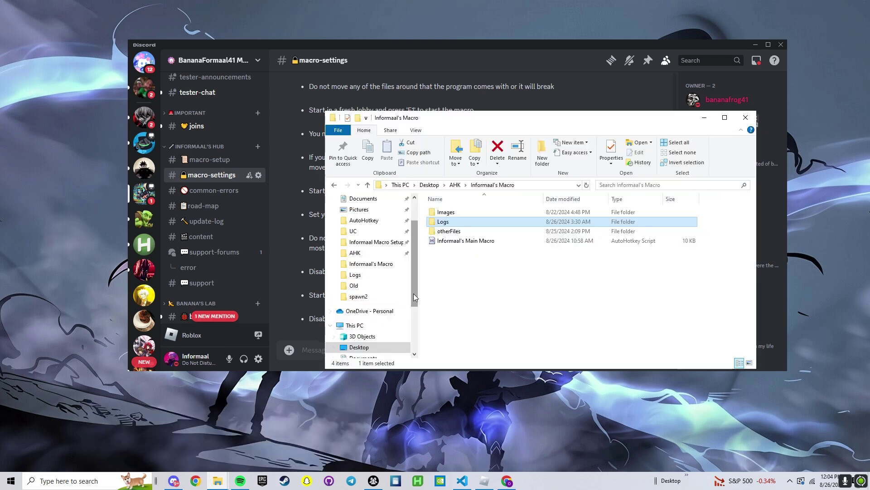
{"action": "left_click", "coordinate": [461, 242]}
{"action": "double_click", "coordinate": [461, 244]}
Run the mouse movement test from the macro's debug window, dismiss its message, and put the macro windows away
{"action": "left_click", "coordinate": [416, 296]}
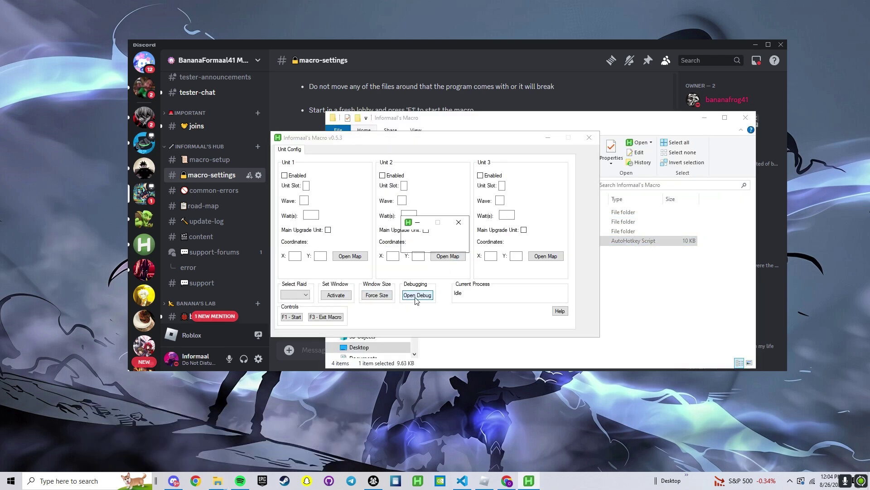
{"action": "left_click", "coordinate": [414, 239]}
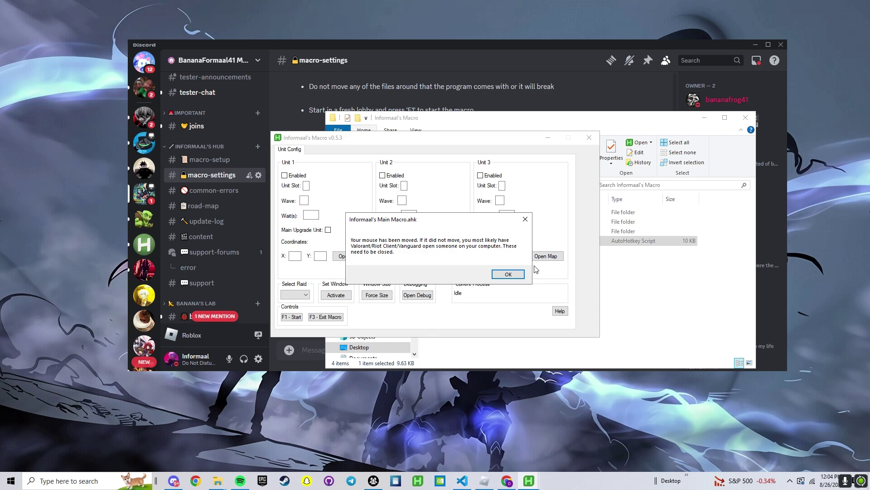
{"action": "left_click", "coordinate": [508, 274]}
{"action": "left_click", "coordinate": [460, 221]}
{"action": "left_click", "coordinate": [547, 135]}
Return to the Discord instructions and check in the Windows display settings that scaling is 100%, then close Settings
{"action": "left_click", "coordinate": [411, 224]}
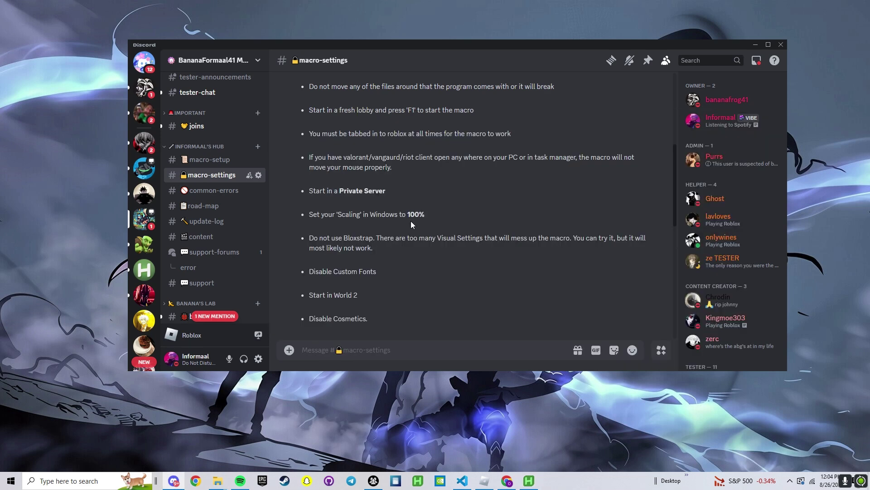
{"action": "left_click_drag", "start_coordinate": [429, 219], "coordinate": [409, 214]}
{"action": "key", "text": "super"}
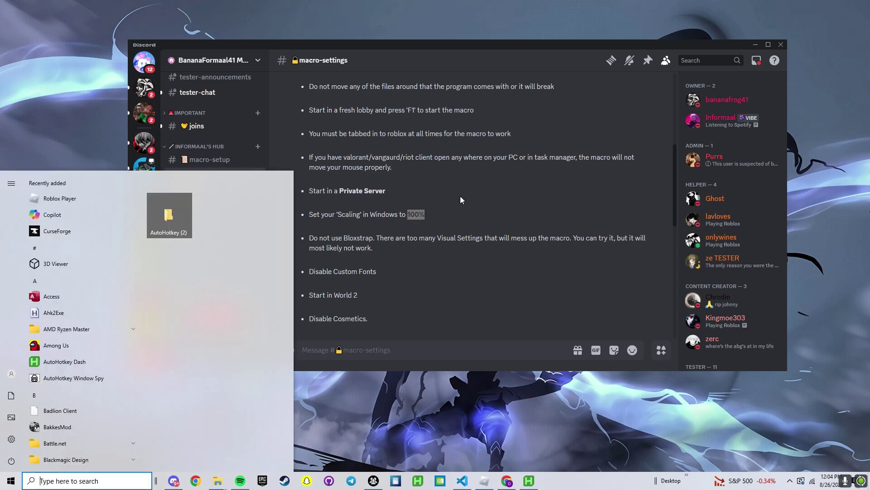
{"action": "type", "text": "scale"}
{"action": "key", "text": "Return"}
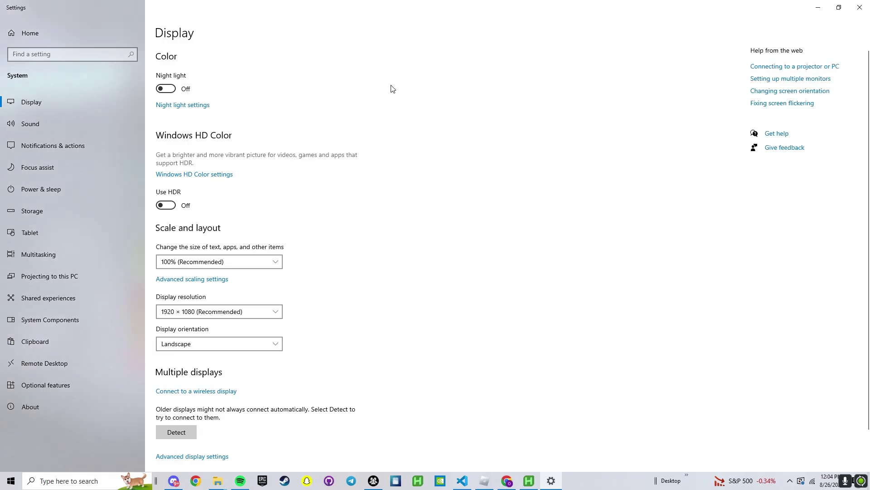
{"action": "left_click", "coordinate": [252, 265]}
{"action": "left_click", "coordinate": [711, 3]}
{"action": "left_click", "coordinate": [860, 7]}
Read the macro-settings requirements about avoiding Bloxstrap, disabling custom fonts, starting in World 2 and disabling cosmetics
{"action": "scroll", "coordinate": [455, 185], "scroll_direction": "down", "scroll_amount": 1}
{"action": "left_click_drag", "start_coordinate": [395, 202], "coordinate": [309, 197]}
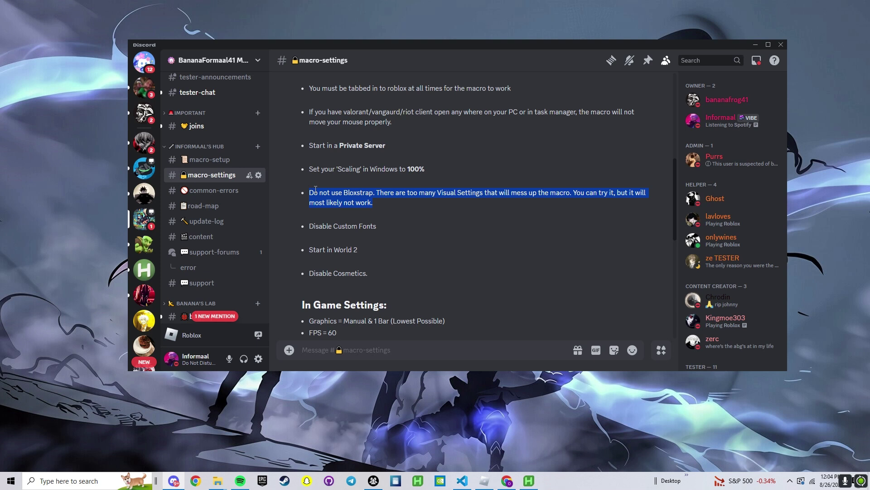
{"action": "scroll", "coordinate": [367, 209], "scroll_direction": "down", "scroll_amount": 1}
{"action": "left_click_drag", "start_coordinate": [379, 182], "coordinate": [315, 179]}
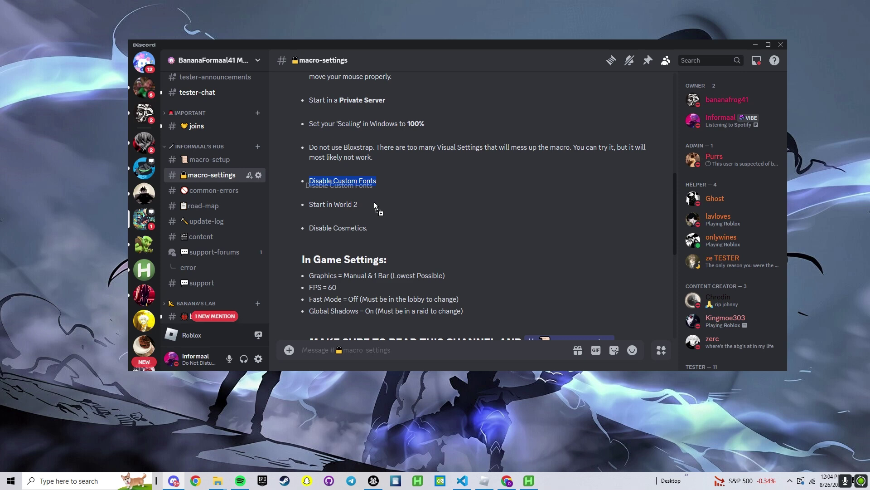
{"action": "left_click", "coordinate": [337, 208]}
{"action": "left_click_drag", "start_coordinate": [392, 234], "coordinate": [314, 225]}
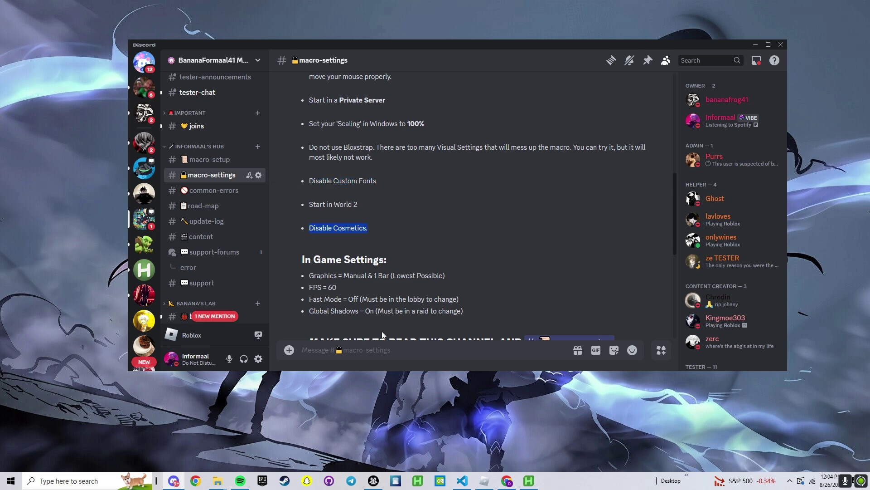
Launch Anime Last Stand from the Roblox home page, find the In Game Settings list in Discord meanwhile, and dismiss the game's update log
{"action": "left_click", "coordinate": [484, 480]}
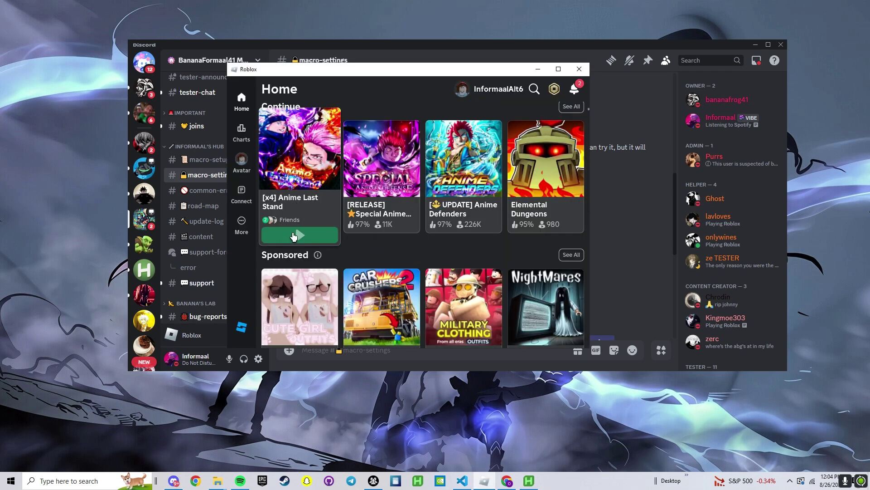
{"action": "left_click", "coordinate": [294, 236]}
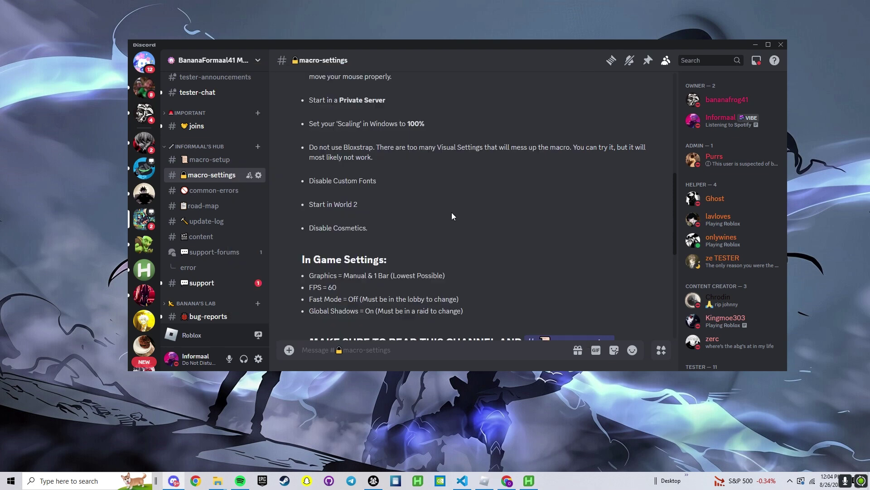
{"action": "scroll", "coordinate": [452, 216], "scroll_direction": "down", "scroll_amount": 3}
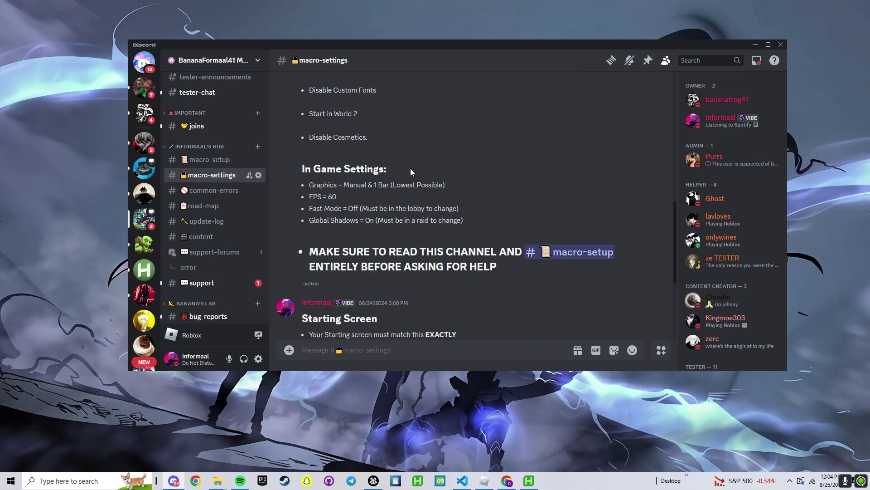
{"action": "left_click_drag", "start_coordinate": [410, 171], "coordinate": [301, 170]}
{"action": "mouse_move", "coordinate": [486, 485]}
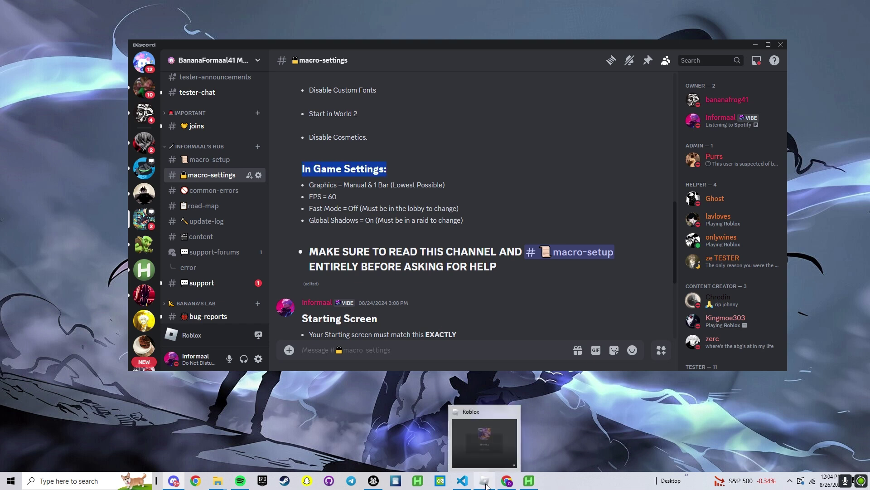
{"action": "left_click", "coordinate": [486, 485]}
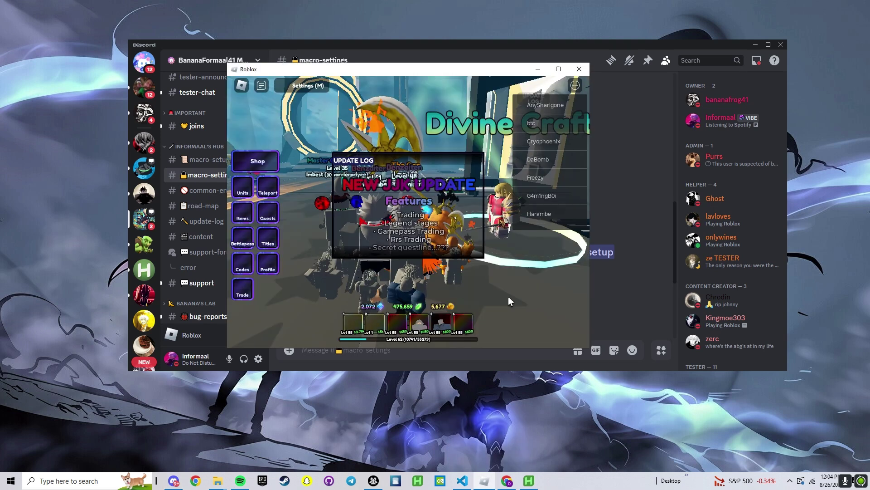
{"action": "left_click", "coordinate": [421, 184]}
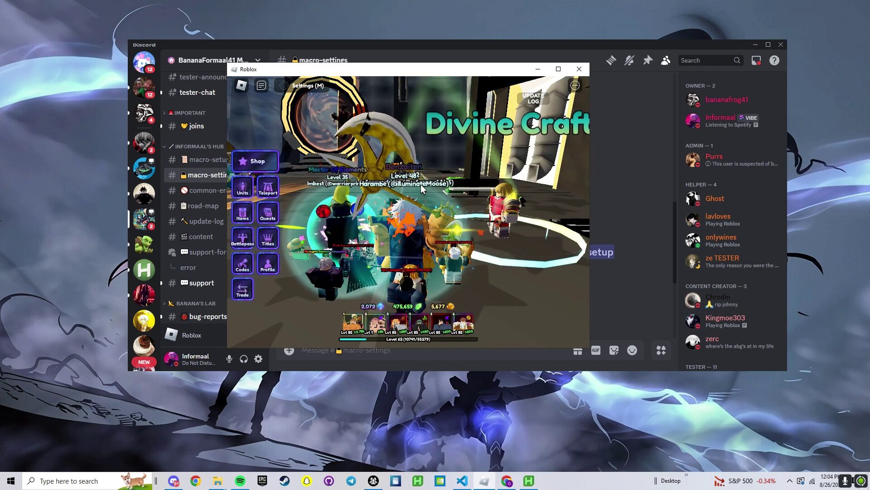
Check in the Roblox settings that Graphics Mode is Manual with Graphics Quality at one bar, and return to the Discord list
{"action": "key", "text": "Escape"}
{"action": "key", "text": "Tab"}
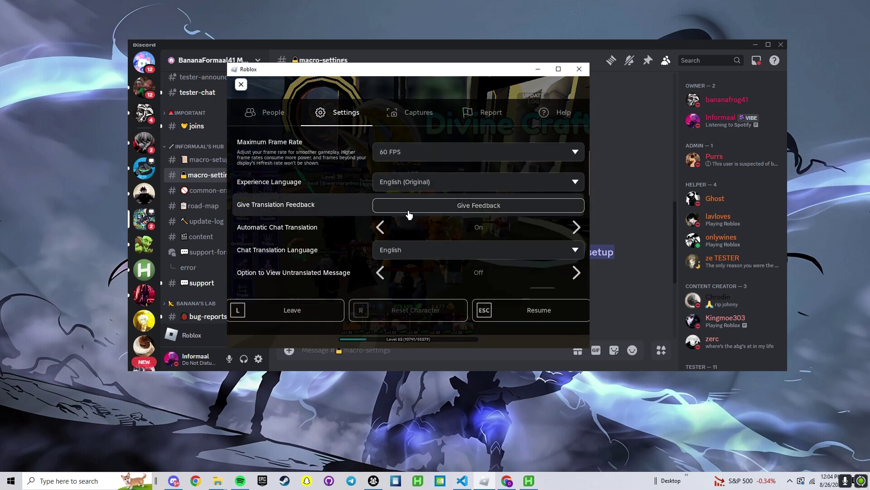
{"action": "scroll", "coordinate": [409, 214], "scroll_direction": "up", "scroll_amount": 6}
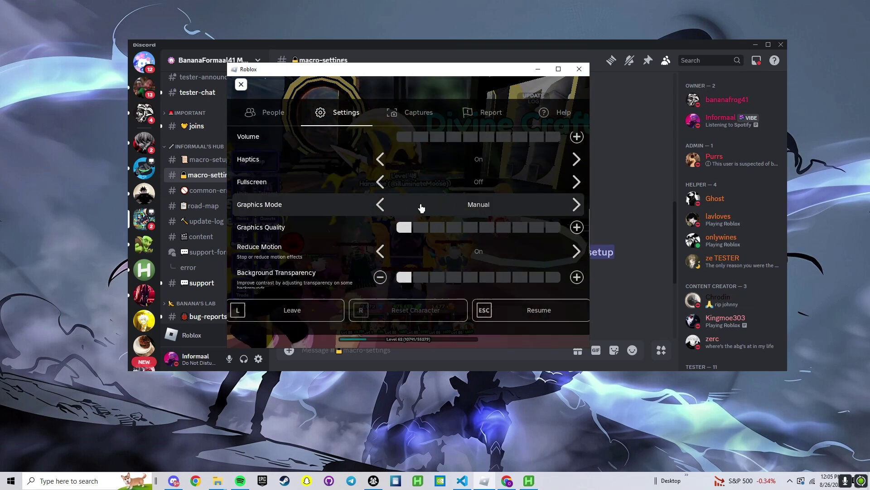
{"action": "left_click", "coordinate": [382, 204]}
{"action": "left_click", "coordinate": [382, 204]}
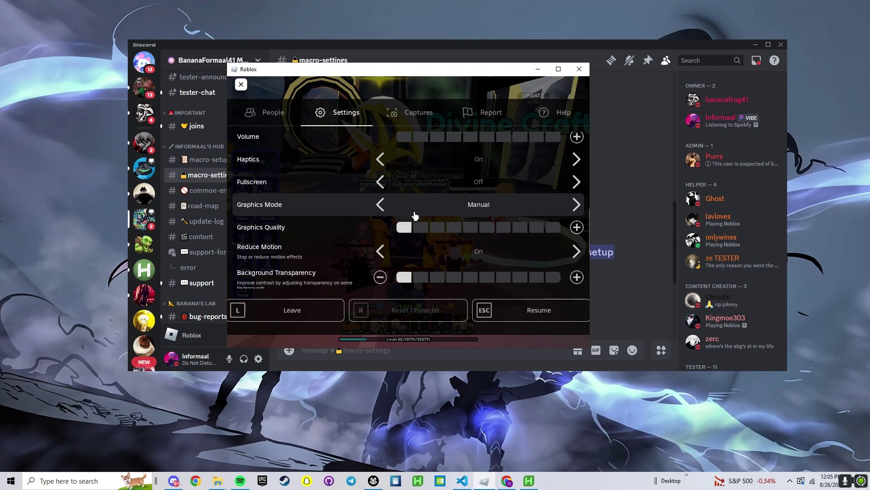
{"action": "key", "text": "Escape"}
{"action": "key", "text": "alt+Tab"}
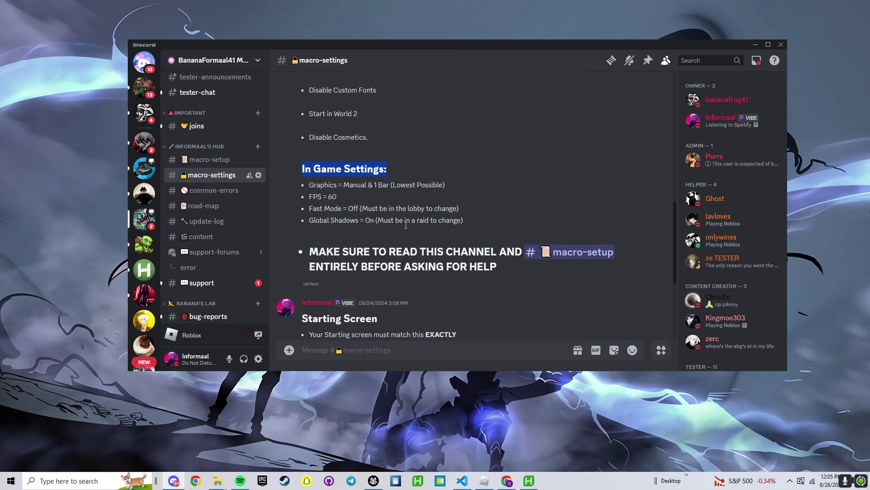
Check in the Roblox settings that Maximum Frame Rate is 60 FPS, and return to the Discord list
{"action": "key", "text": "alt+Tab"}
{"action": "key", "text": "Escape"}
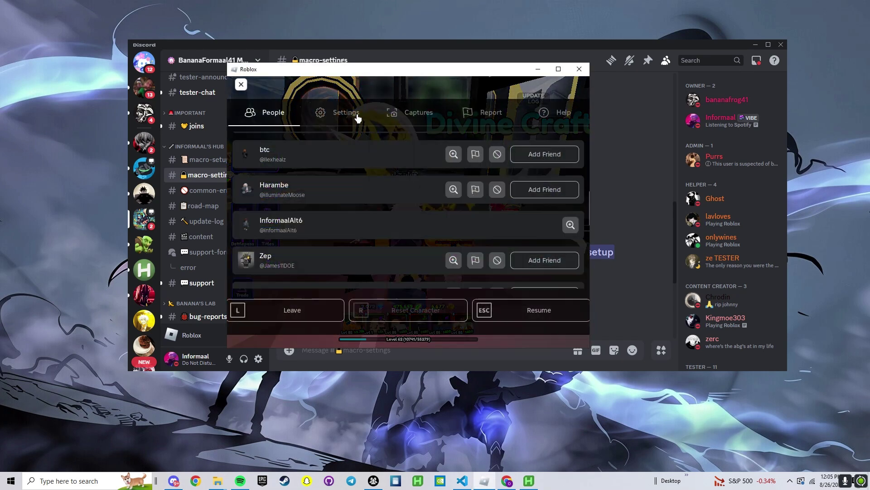
{"action": "left_click", "coordinate": [337, 112]}
{"action": "scroll", "coordinate": [405, 232], "scroll_direction": "down", "scroll_amount": 5}
{"action": "key", "text": "Escape"}
{"action": "key", "text": "alt+Tab"}
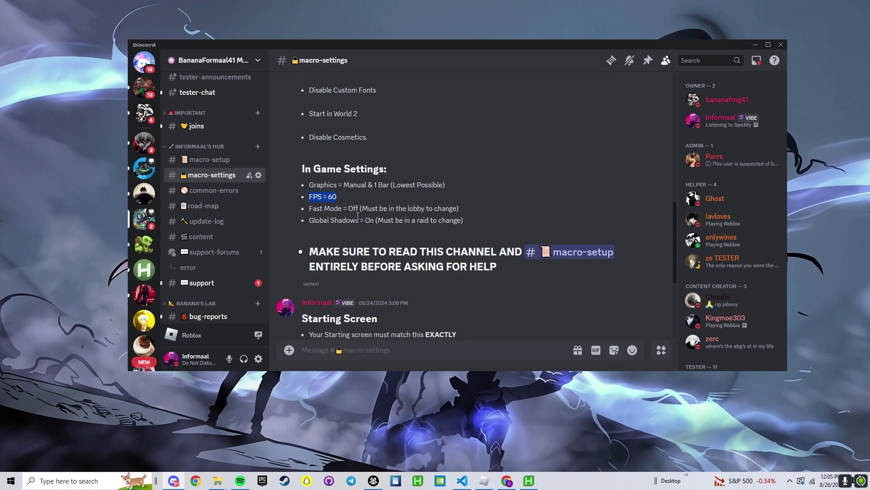
Check in the Anime Last Stand lobby settings that Fast Mode is disabled, and return to the Discord list
{"action": "key", "text": "alt+Tab"}
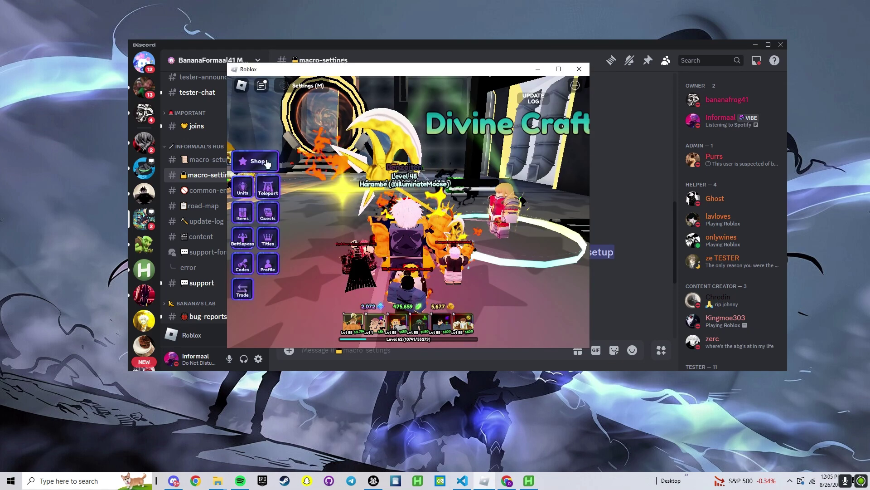
{"action": "key", "text": "m"}
{"action": "scroll", "coordinate": [411, 208], "scroll_direction": "down", "scroll_amount": 1}
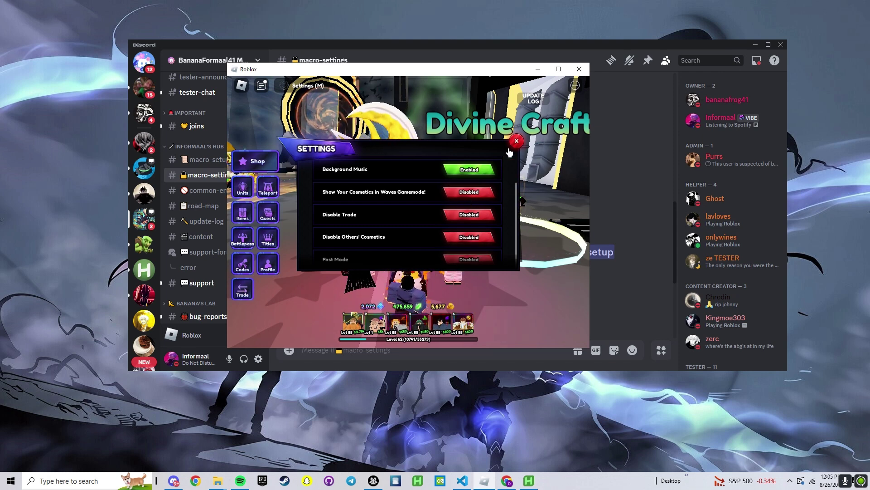
{"action": "key", "text": "alt+Tab"}
Highlight the Global Shadows requirement in the Discord list and enter a Nightmare raid in the game
{"action": "left_click_drag", "start_coordinate": [308, 220], "coordinate": [464, 220]}
{"action": "key", "text": "alt+Tab"}
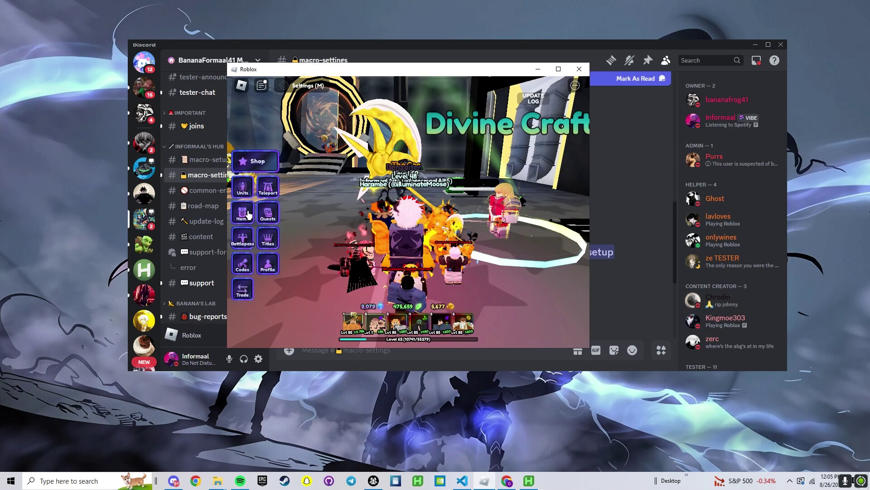
{"action": "left_click", "coordinate": [462, 126]}
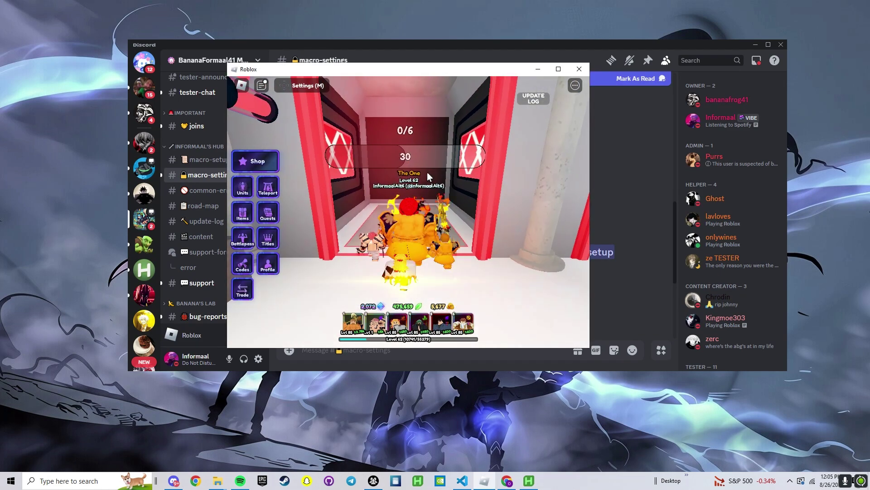
{"action": "left_click", "coordinate": [408, 267]}
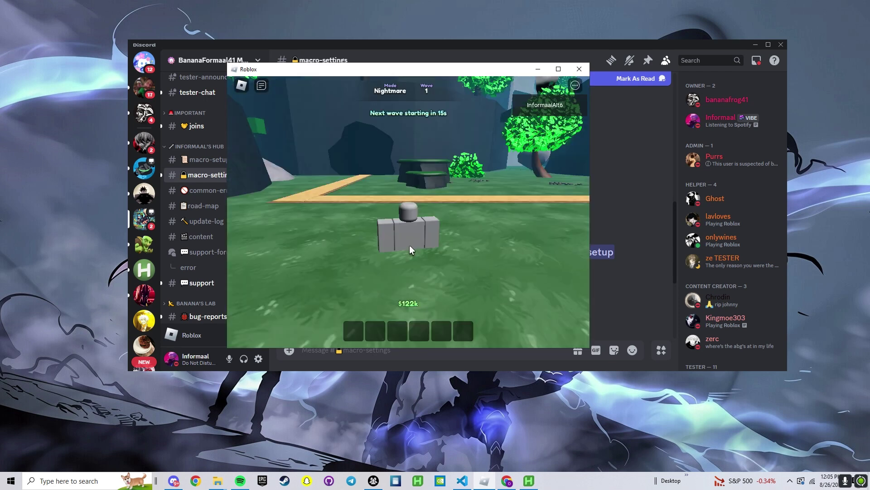
Check the Global Shadows option in the in-raid settings against the Discord requirement
{"action": "left_click", "coordinate": [292, 88]}
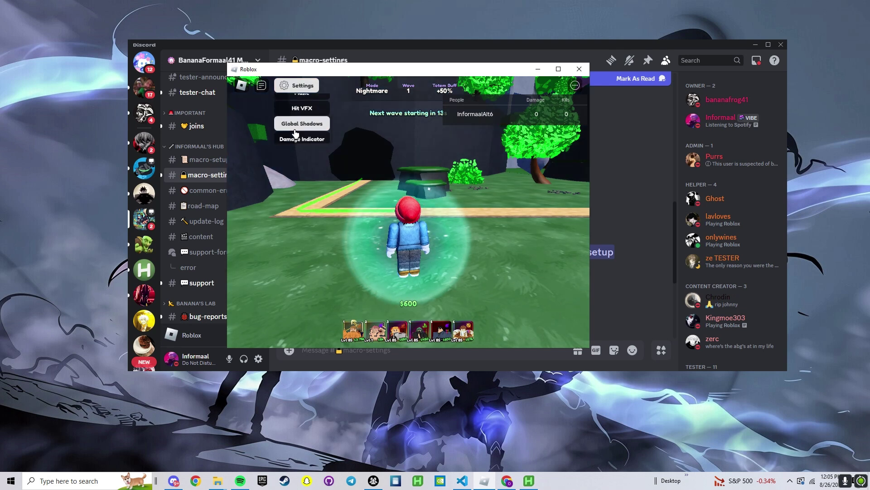
{"action": "key", "text": "alt+Tab"}
{"action": "key", "text": "alt+Tab"}
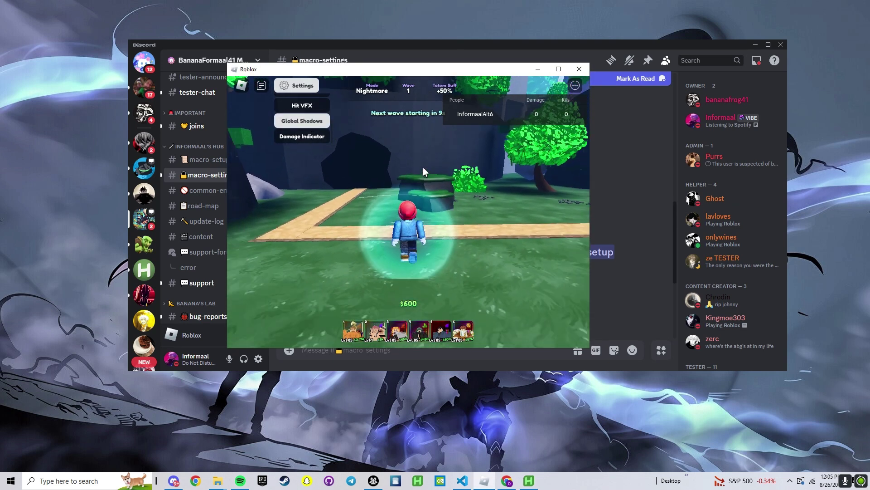
Leave the raid and join the private server "z" from the Anime Last Stand server list
{"action": "key", "text": "Escape"}
{"action": "key", "text": "l"}
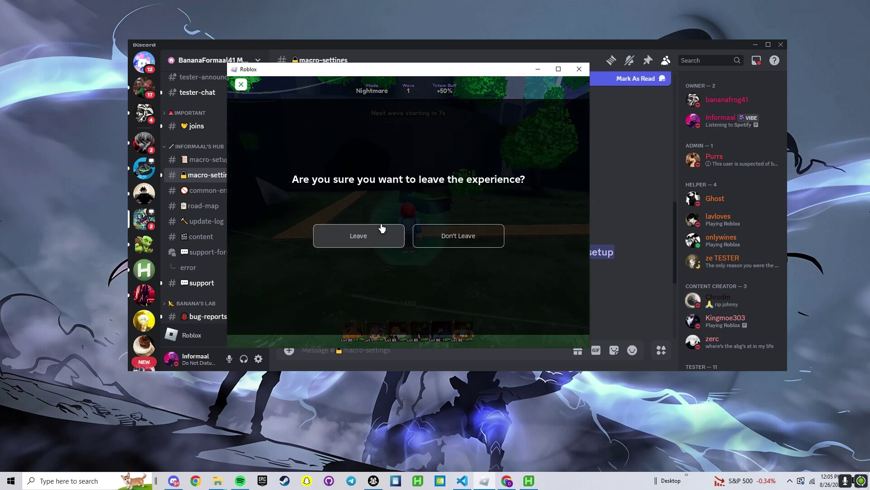
{"action": "left_click", "coordinate": [381, 234]}
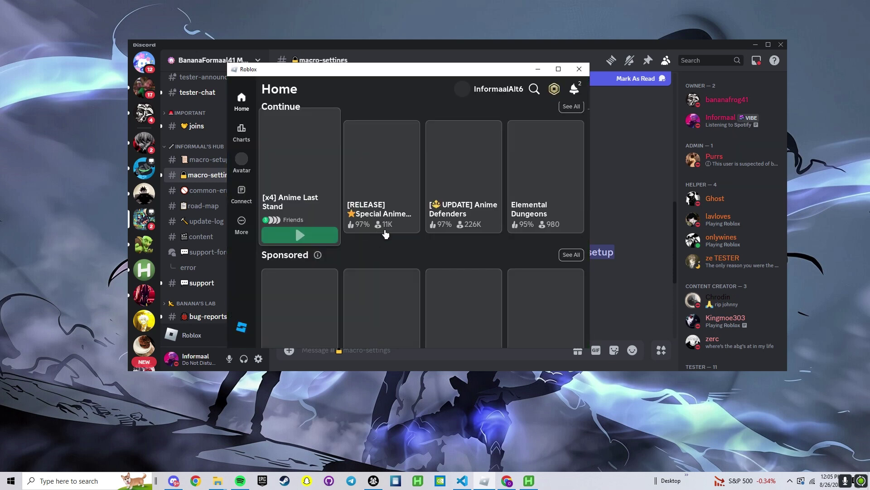
{"action": "left_click", "coordinate": [326, 162]}
{"action": "scroll", "coordinate": [331, 191], "scroll_direction": "down", "scroll_amount": 10}
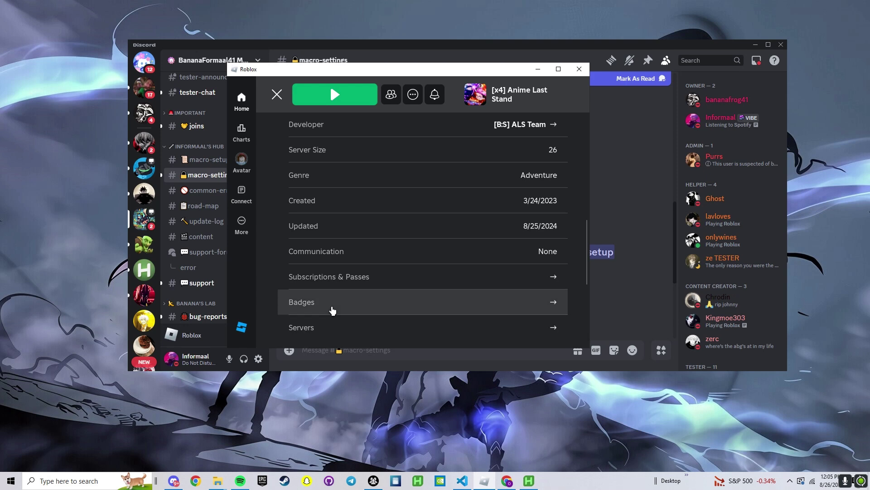
{"action": "left_click", "coordinate": [334, 191]}
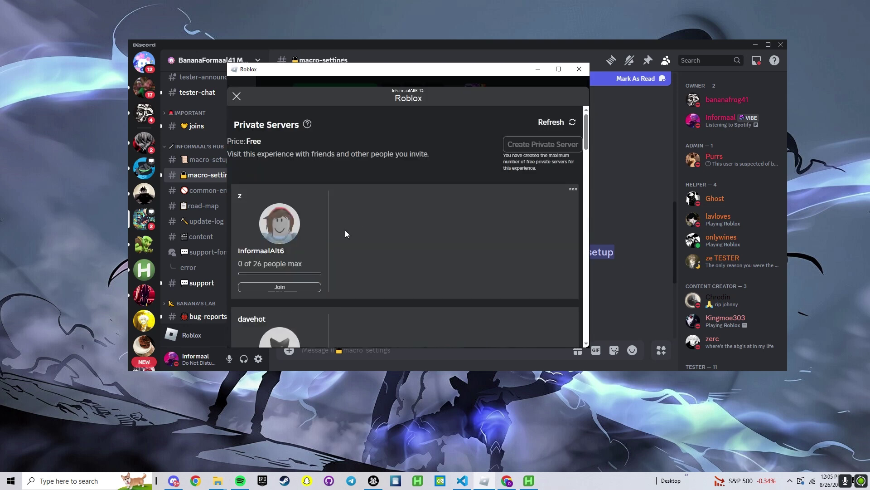
{"action": "left_click", "coordinate": [294, 287]}
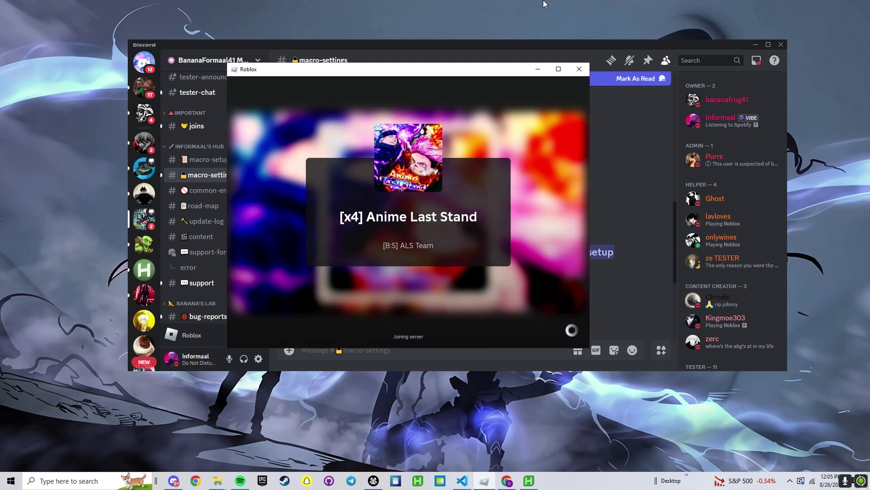
Move the Roblox window aside and look through the fixes in Discord's common-errors channel
{"action": "left_click_drag", "start_coordinate": [325, 69], "coordinate": [510, 62]}
{"action": "left_click", "coordinate": [377, 143]}
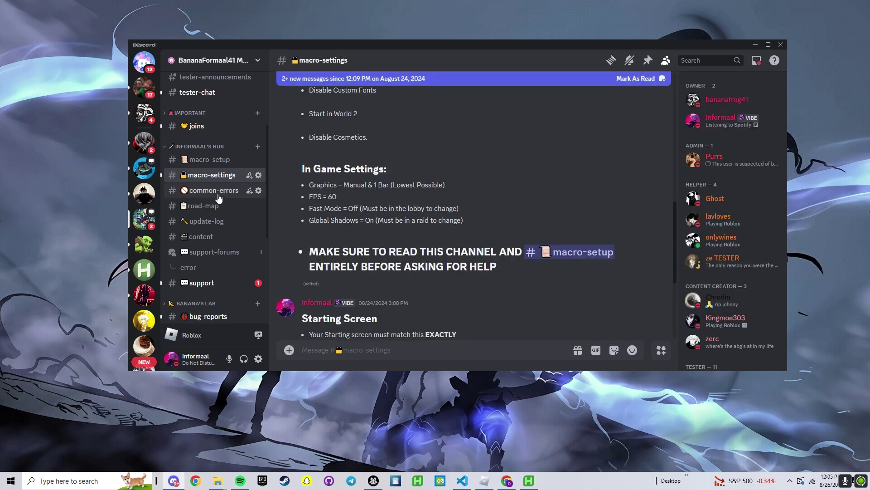
{"action": "left_click", "coordinate": [213, 190]}
{"action": "scroll", "coordinate": [398, 209], "scroll_direction": "up", "scroll_amount": 7}
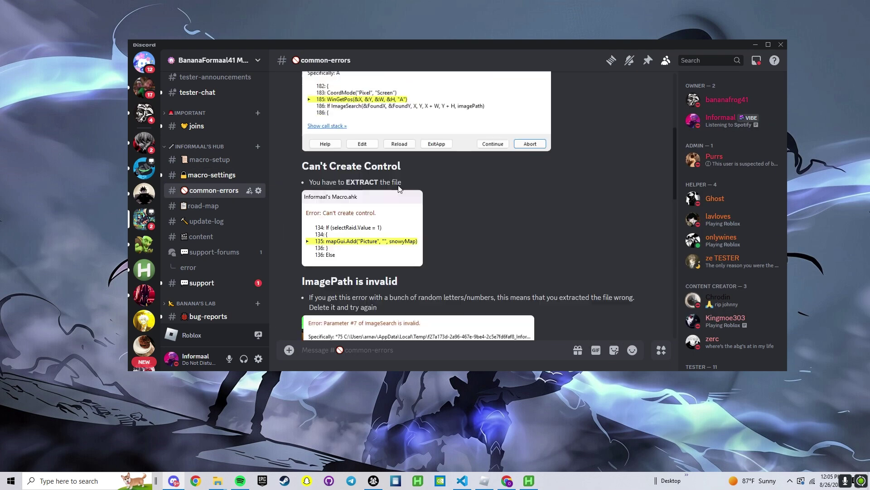
{"action": "scroll", "coordinate": [397, 170], "scroll_direction": "down", "scroll_amount": 10}
Minimize Discord, bring up Informaal's Macro window and place it beside the Roblox window without overlap
{"action": "left_click", "coordinate": [756, 45]}
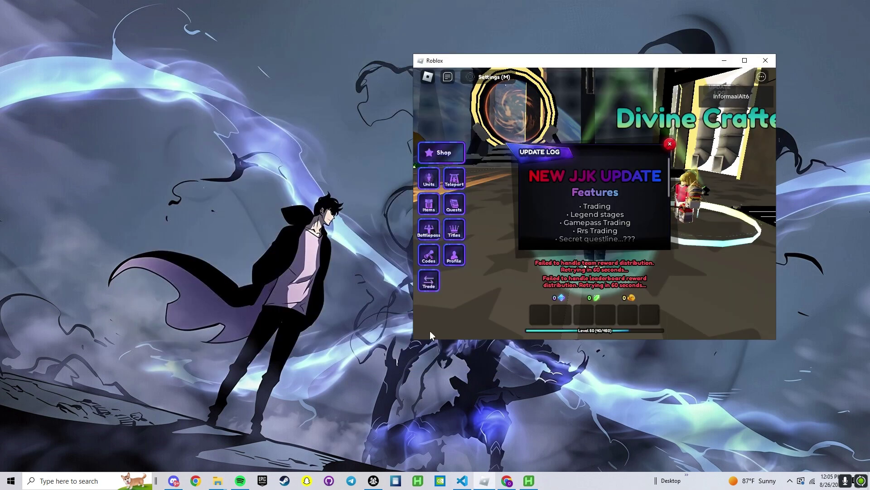
{"action": "left_click", "coordinate": [528, 481]}
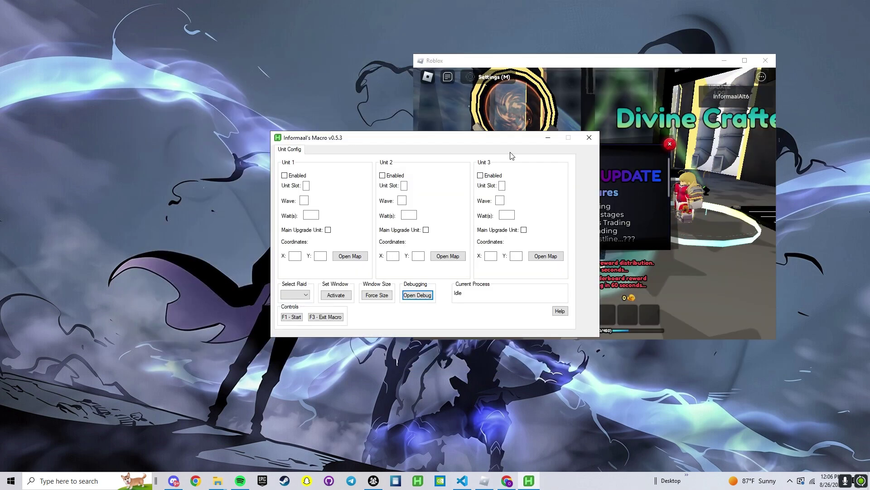
{"action": "left_click_drag", "start_coordinate": [487, 135], "coordinate": [295, 61]}
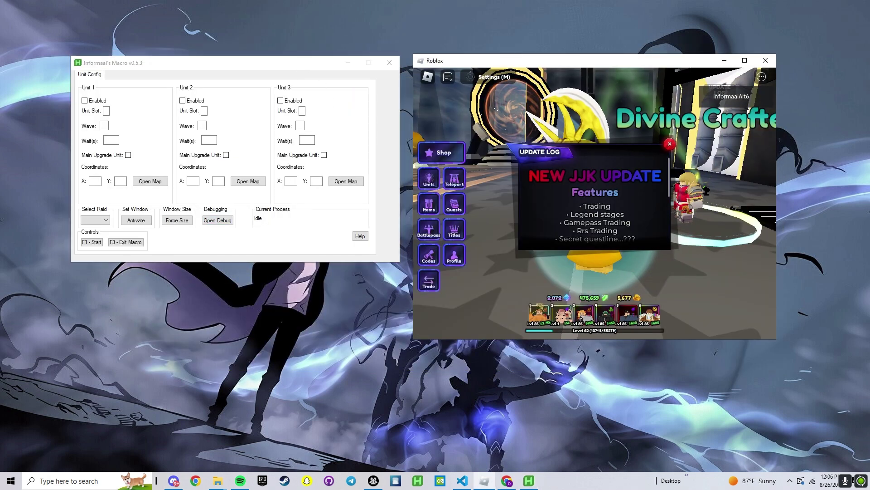
Select the Snowy raid in the macro and set Unit 1's placement coordinates on its map to X 663, Y 453
{"action": "left_click", "coordinate": [100, 220]}
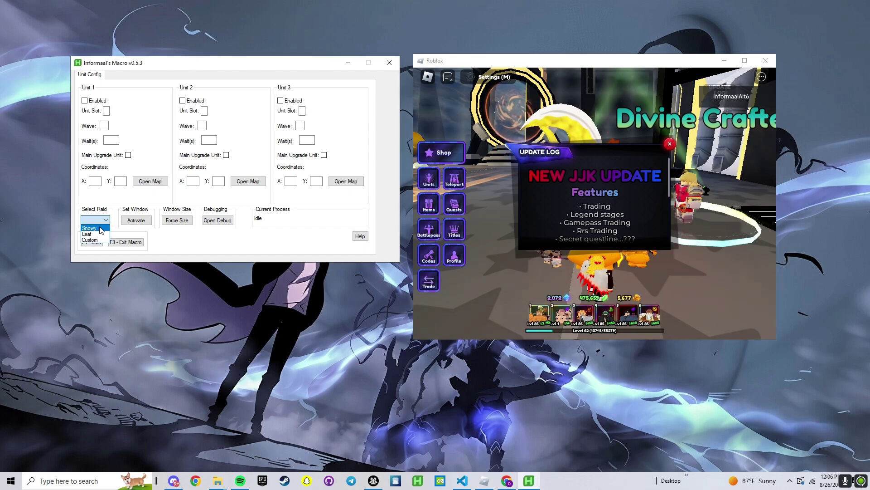
{"action": "left_click", "coordinate": [91, 228]}
{"action": "left_click", "coordinate": [150, 181]}
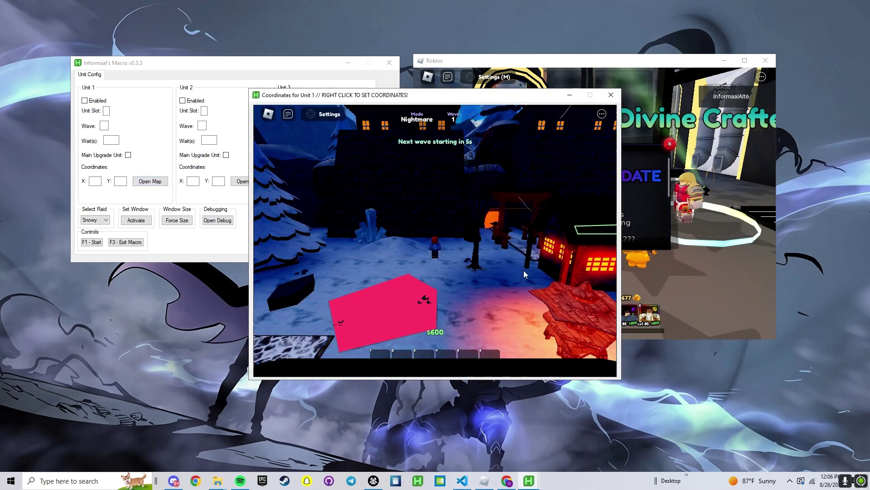
{"action": "right_click", "coordinate": [549, 296]}
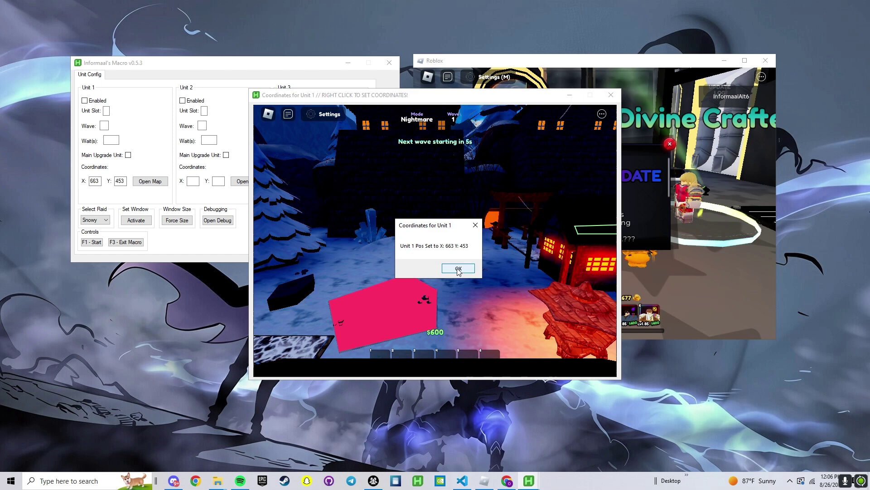
{"action": "left_click", "coordinate": [458, 269]}
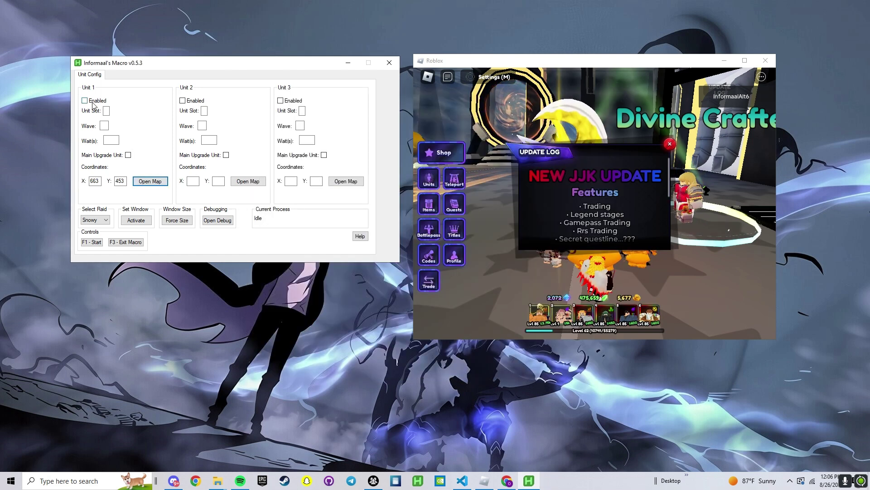
Enable Unit 1 with unit slot 4 and wave 1, and mark it as the main upgrade unit
{"action": "left_click", "coordinate": [85, 100]}
{"action": "left_click", "coordinate": [106, 110]}
{"action": "type", "text": "4"}
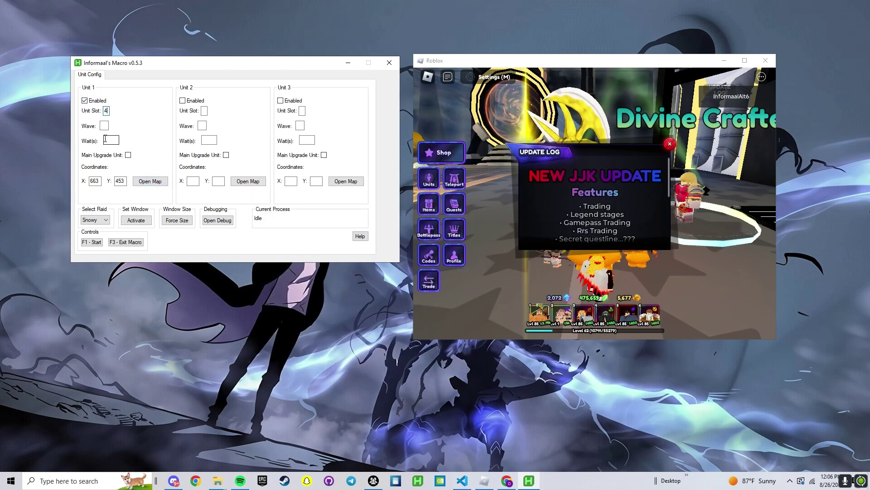
{"action": "key", "text": "Tab"}
{"action": "type", "text": "1"}
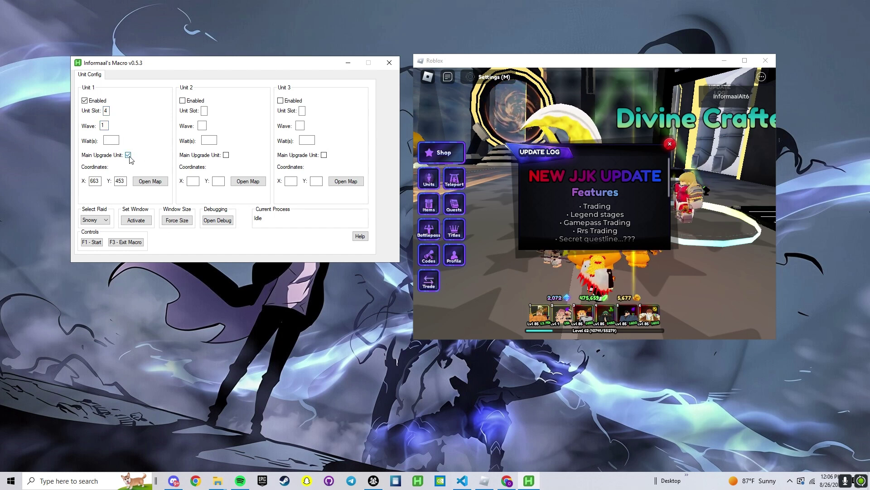
{"action": "left_click", "coordinate": [129, 154]}
Start the macro with the Roblox window beside it, and enter the Snowy Capitol raid through the raid teleport
{"action": "left_click_drag", "start_coordinate": [499, 61], "coordinate": [490, 58]}
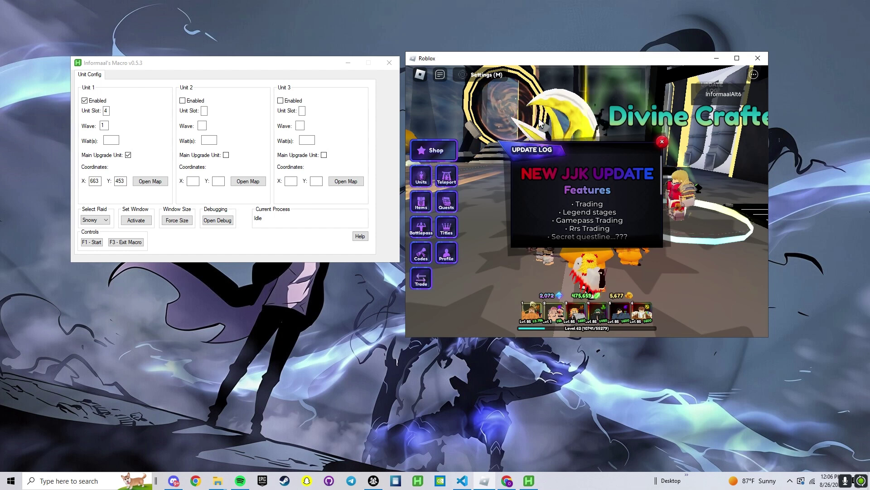
{"action": "key", "text": "F1"}
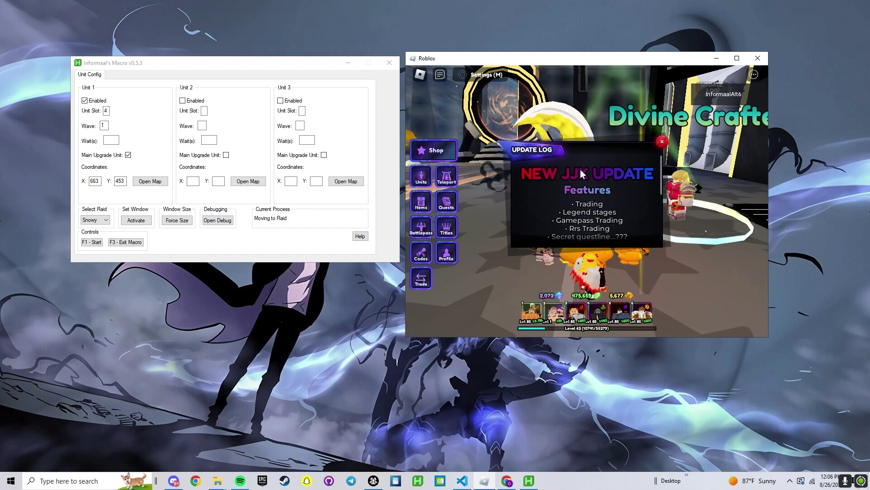
{"action": "left_click", "coordinate": [662, 142]}
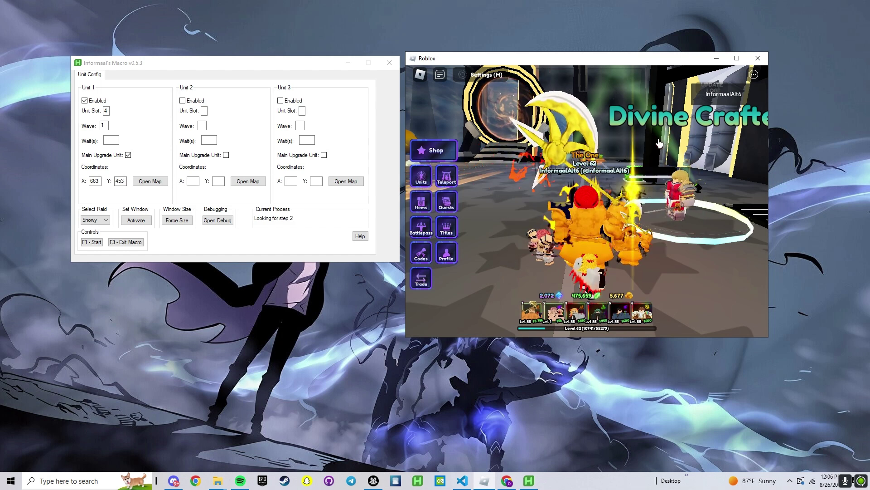
{"action": "left_click", "coordinate": [446, 177]}
{"action": "left_click", "coordinate": [552, 175]}
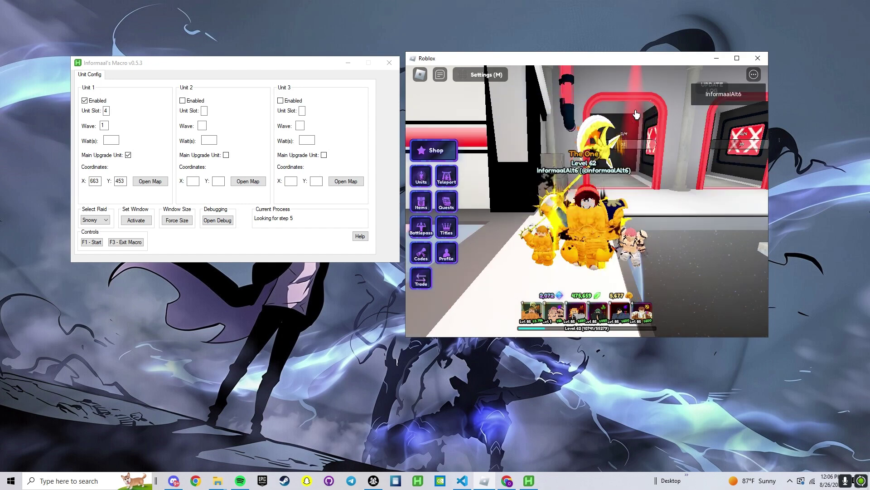
{"action": "key", "text": "w"}
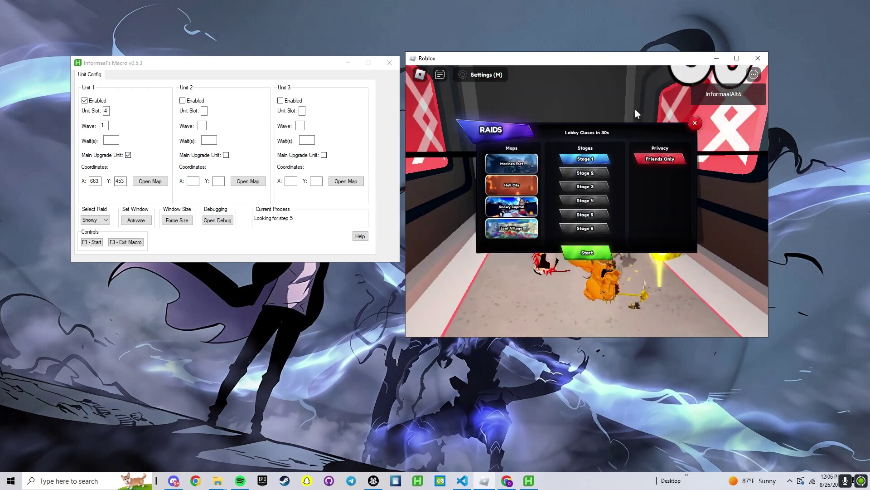
{"action": "left_click", "coordinate": [491, 205]}
{"action": "left_click", "coordinate": [571, 250]}
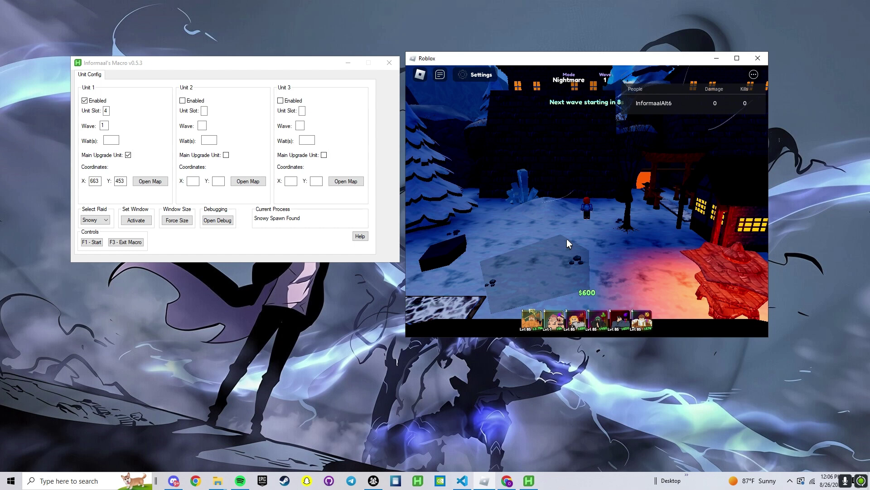
Place the slot 4 unit at X 663, Y 453 and try to upgrade it, ending with the macro exited
{"action": "key", "text": "4"}
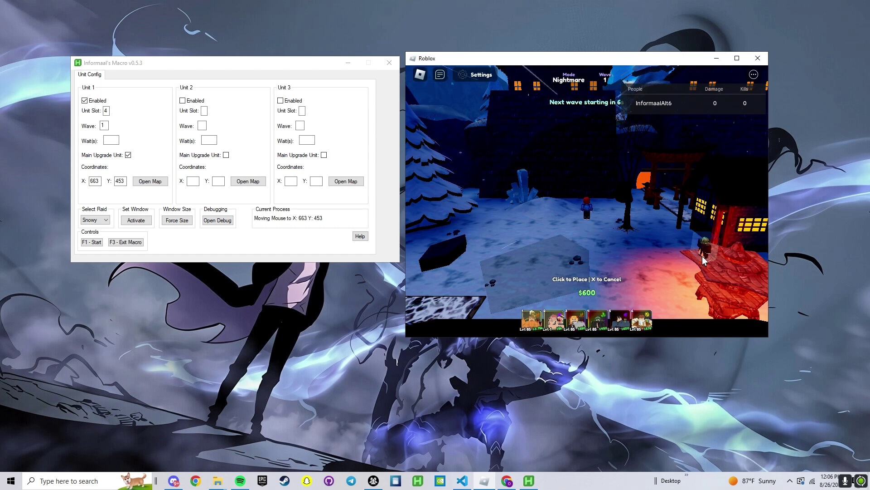
{"action": "left_click", "coordinate": [702, 256]}
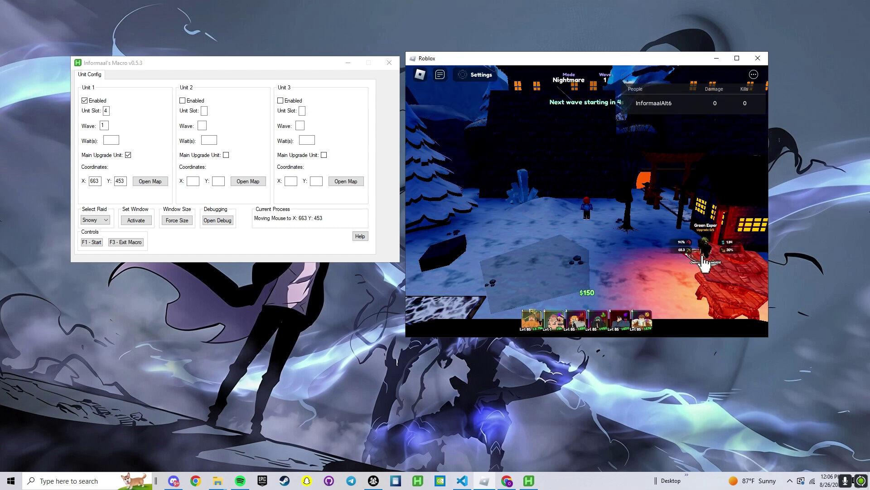
{"action": "left_click", "coordinate": [705, 263]}
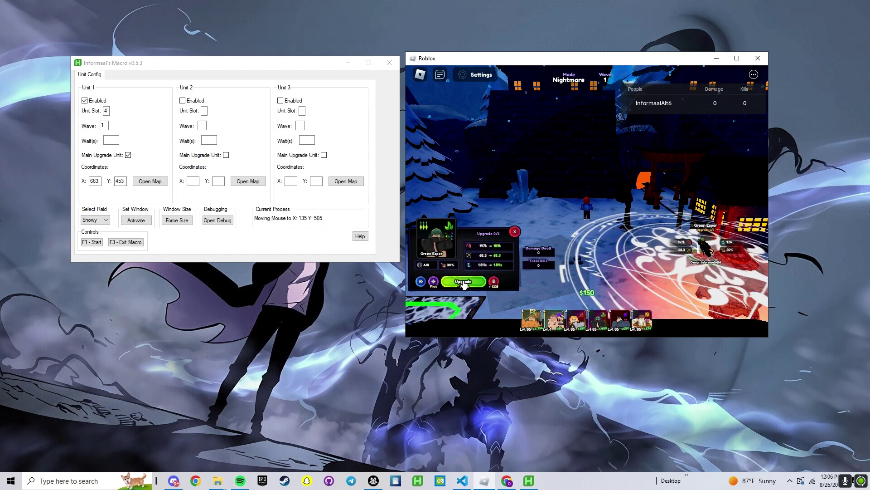
{"action": "left_click", "coordinate": [464, 282]}
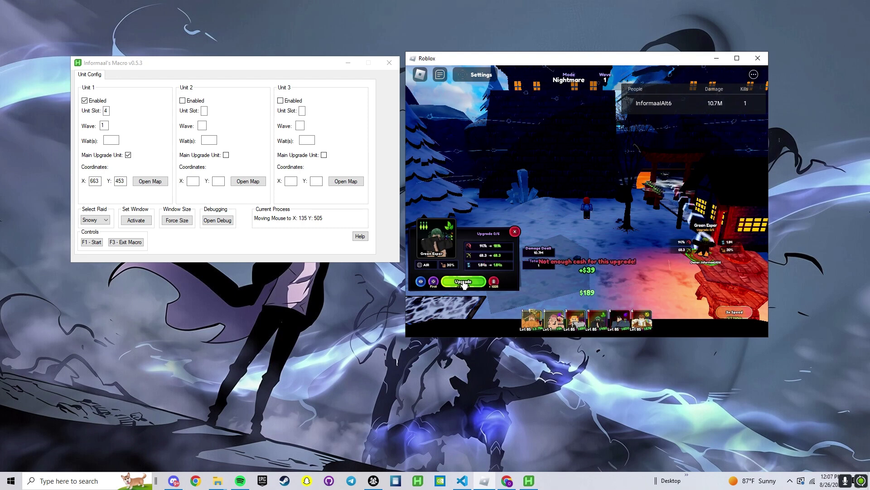
{"action": "left_click", "coordinate": [464, 282]}
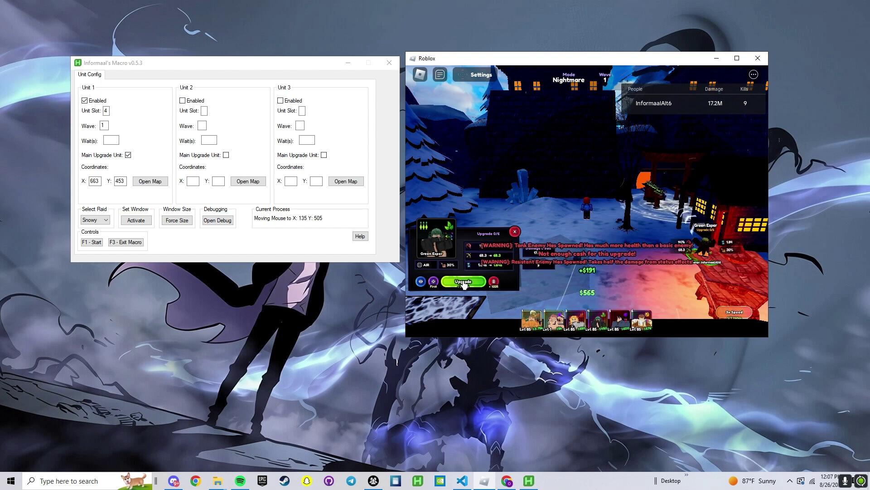
{"action": "key", "text": "F3"}
Review the OutputLog_2h.29m.49s file in the Logs folder of Informaal's Macro, and put the log and folder windows away
{"action": "mouse_move", "coordinate": [224, 484]}
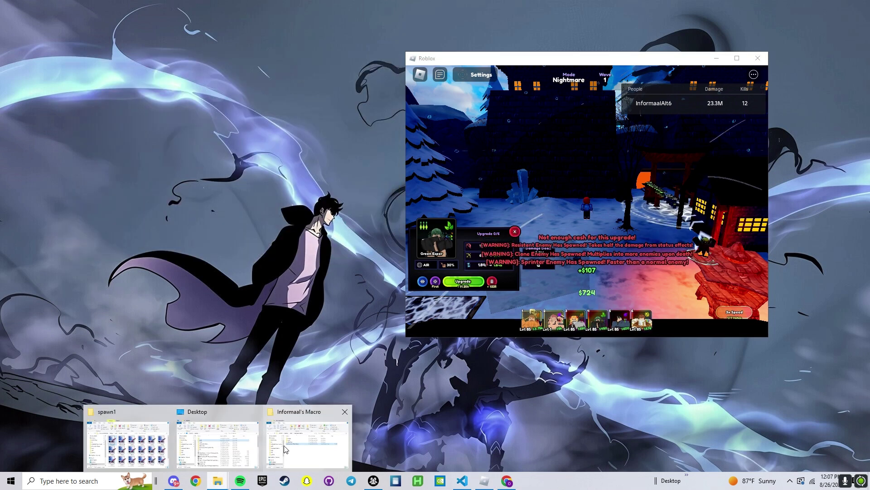
{"action": "left_click", "coordinate": [305, 437]}
{"action": "double_click", "coordinate": [451, 221]}
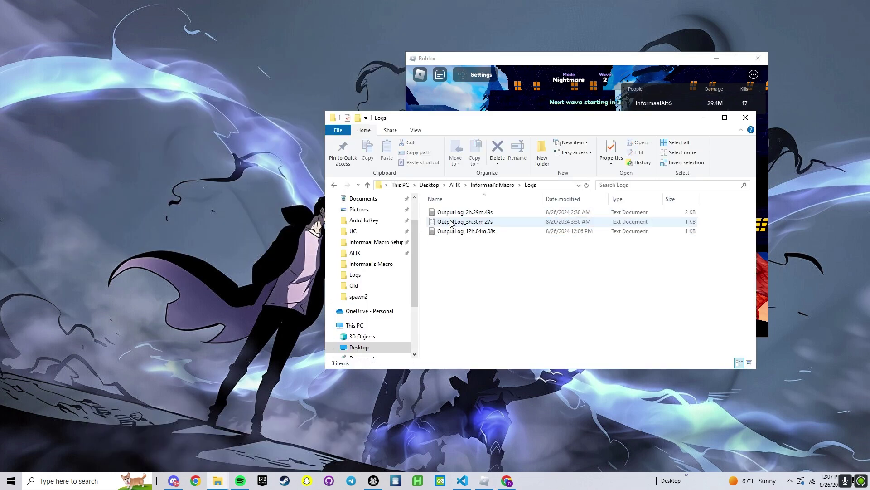
{"action": "double_click", "coordinate": [458, 212]}
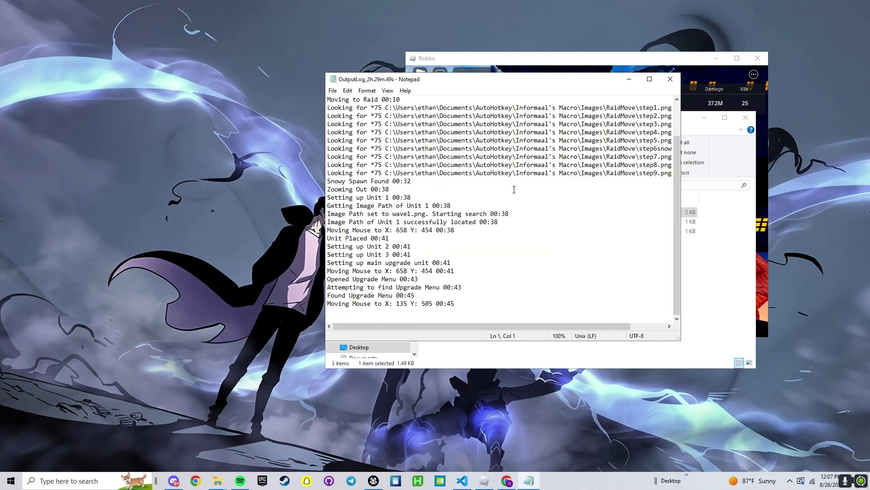
{"action": "left_click", "coordinate": [670, 79]}
{"action": "left_click", "coordinate": [699, 120]}
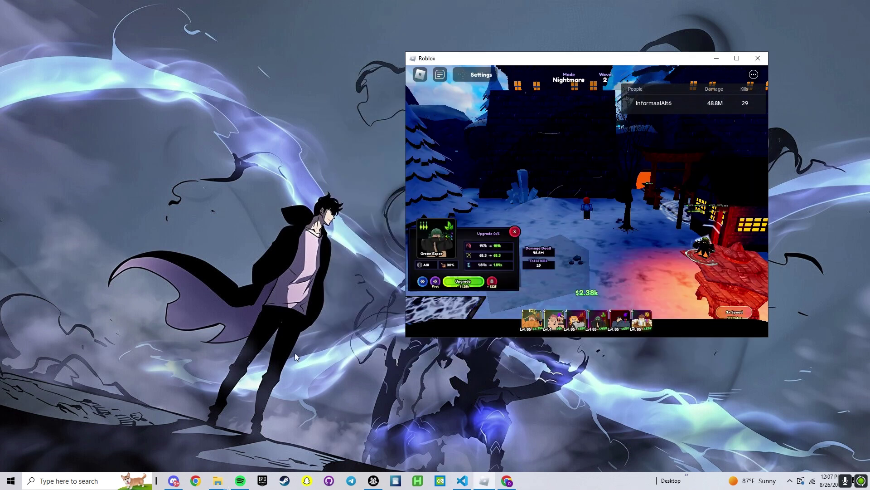